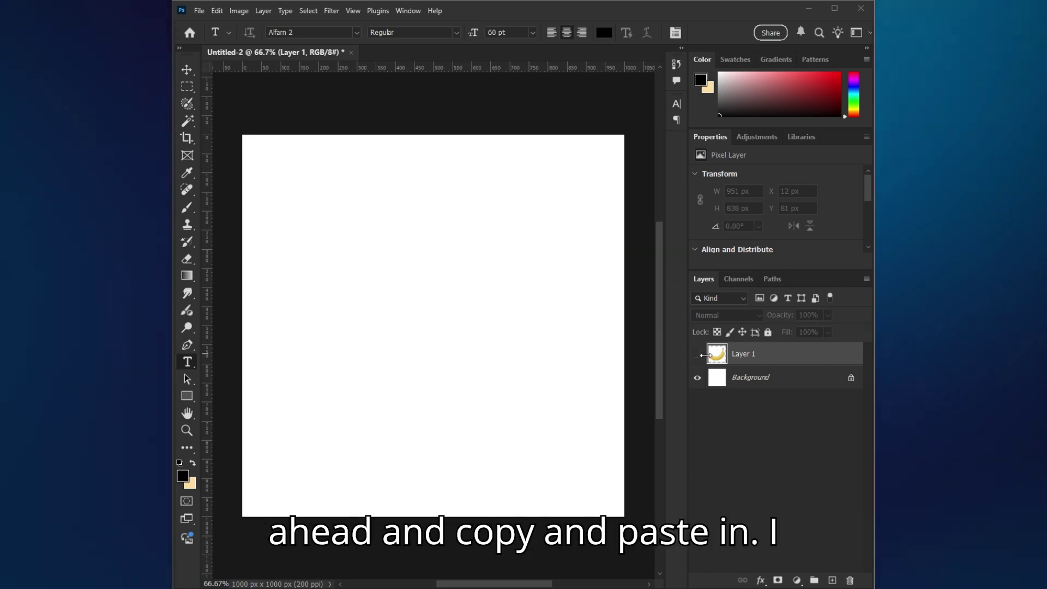
Show the banana image layer and add the black text BANANA over it in Alfarn 2 Regular at 60 pt
click(697, 354)
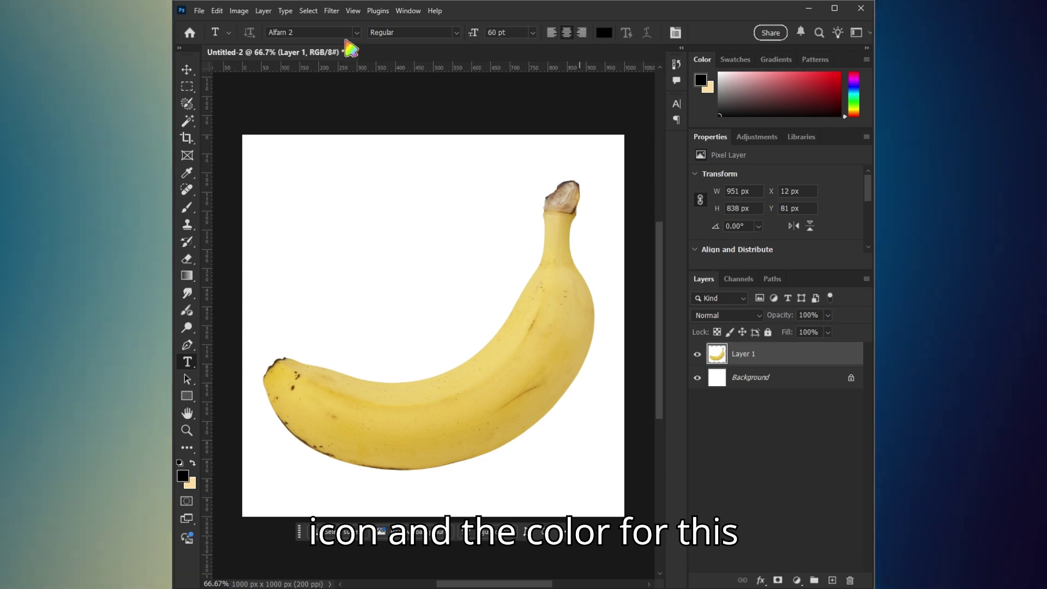
click(358, 32)
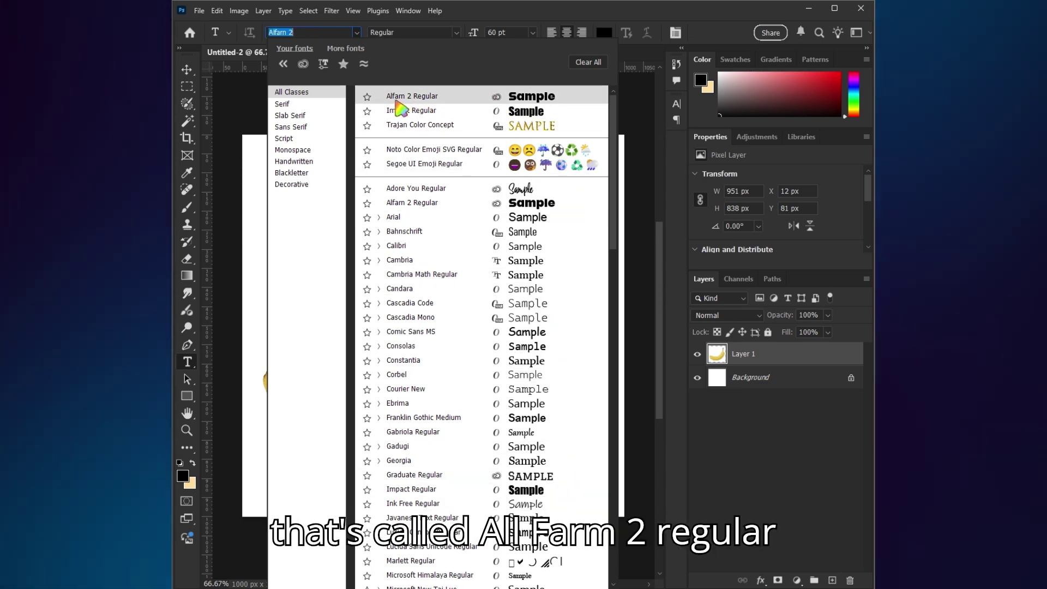
click(397, 98)
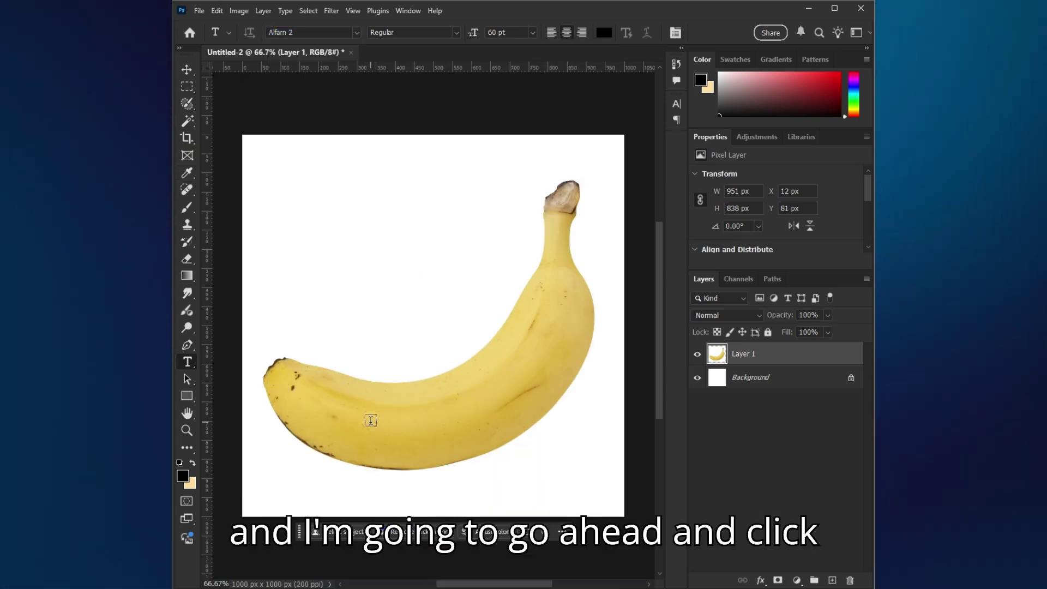
click(381, 410)
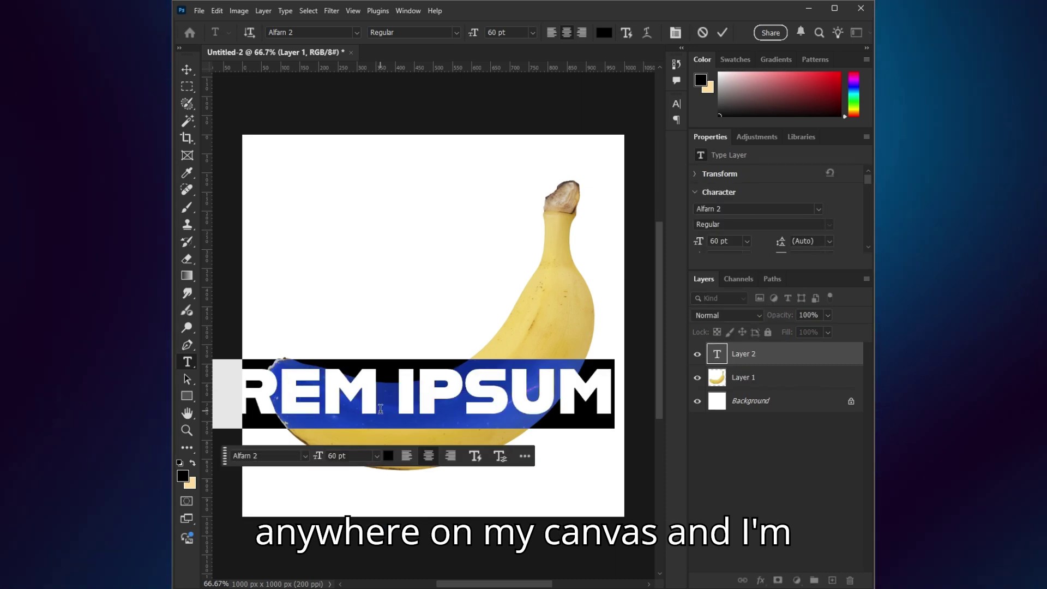
text(BANANA)
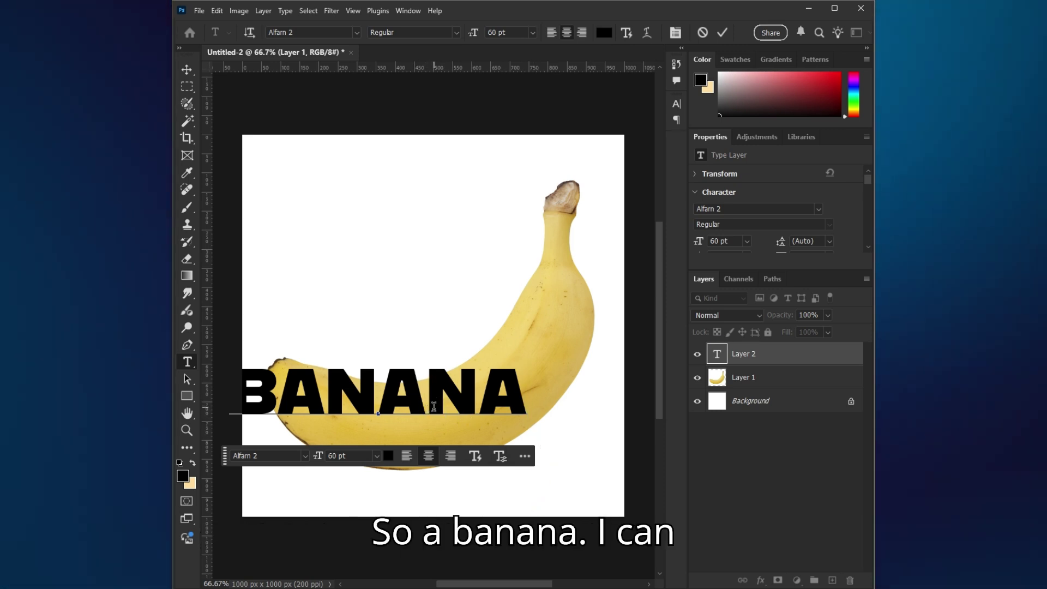
Move the BANANA text over the banana's body and rotate it counterclockwise to follow the fruit's upward slant
drag(412, 404, 476, 379)
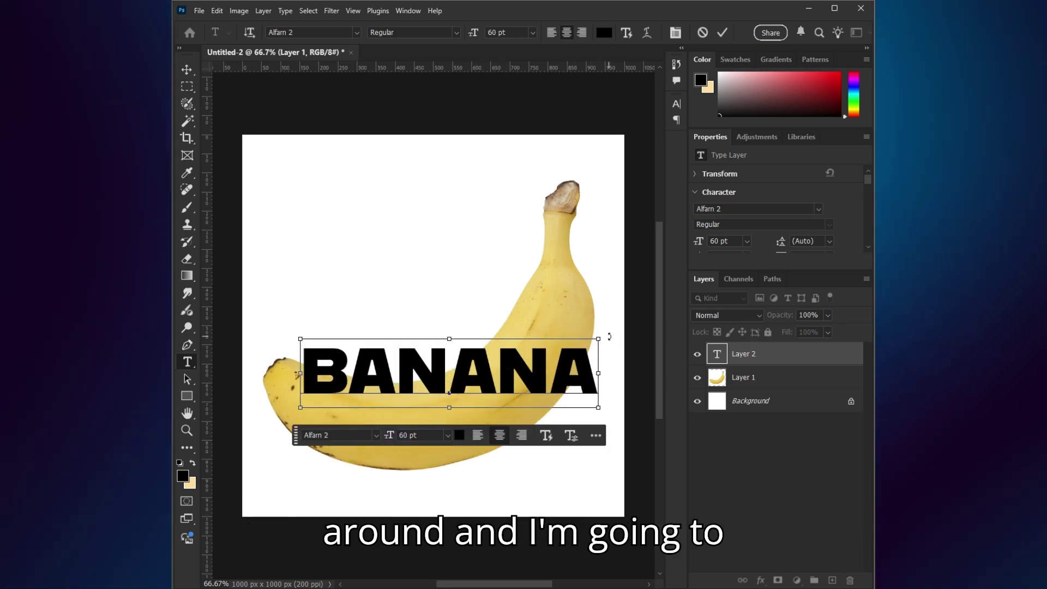
mouse_move(588, 298)
mouse_down()
mouse_move(605, 291)
mouse_move(587, 280)
mouse_up()
drag(538, 322, 532, 318)
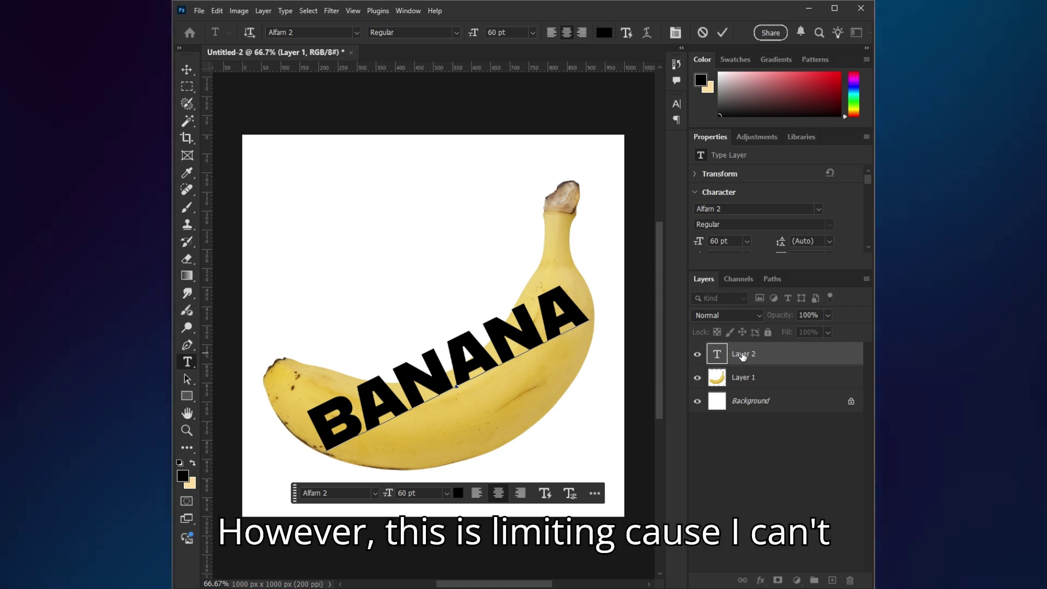
Commit the BANANA text and rasterize its type layer
click(217, 11)
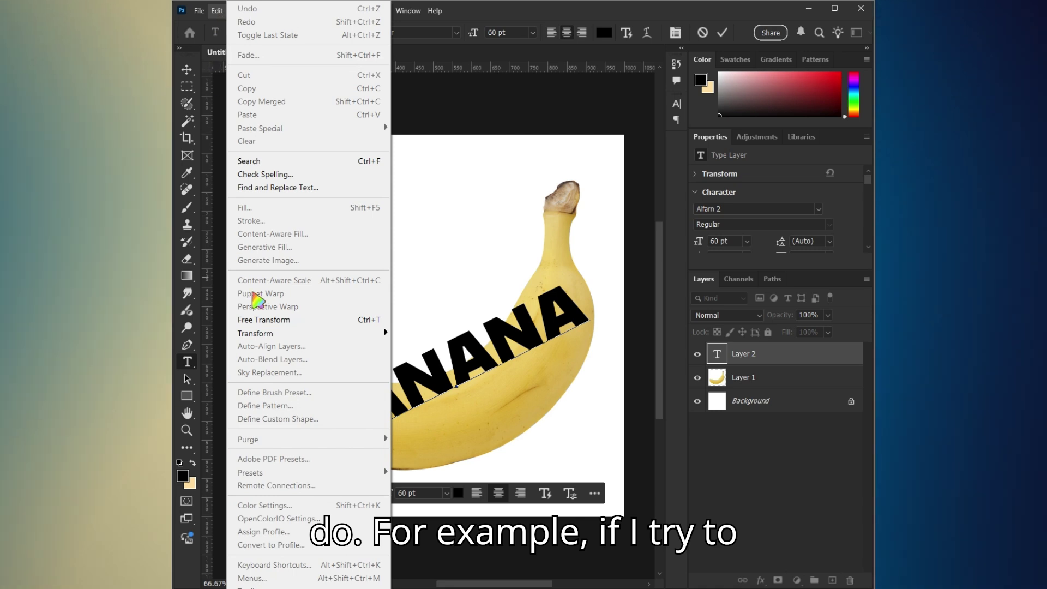
mouse_move(282, 338)
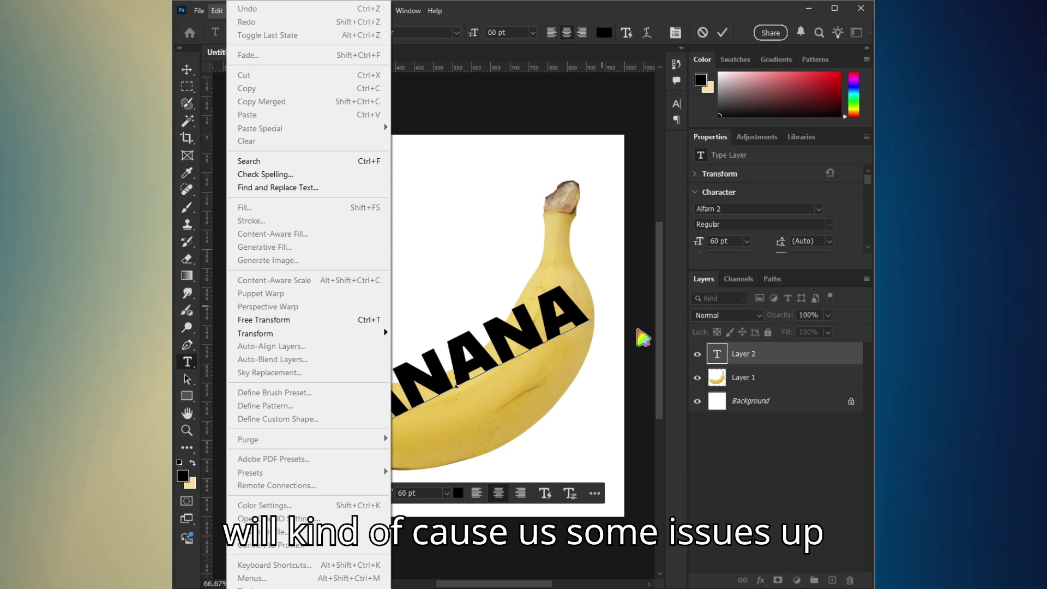
click(740, 355)
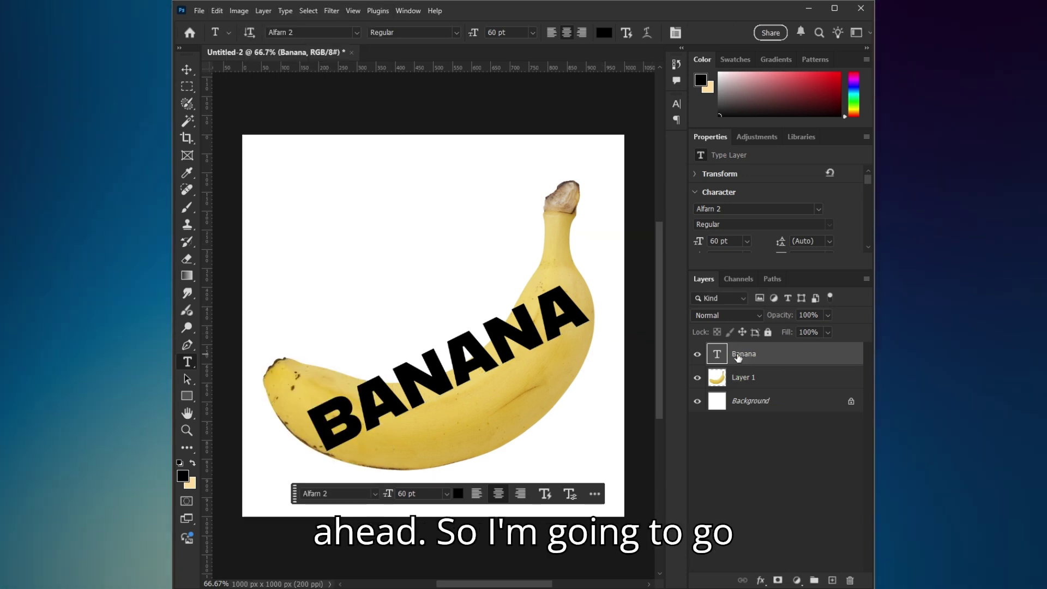
right_click(740, 355)
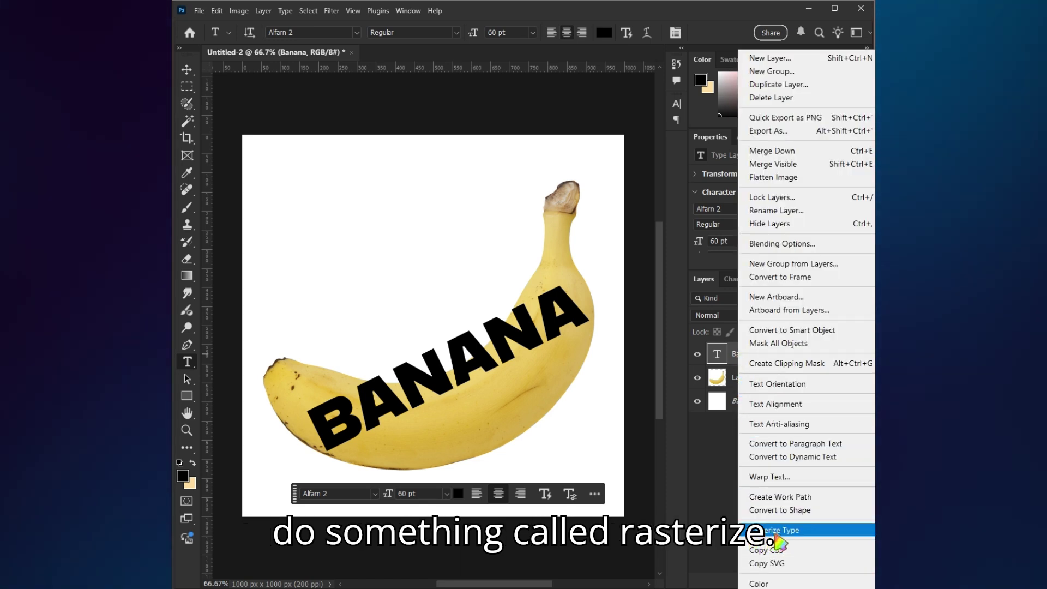
click(782, 532)
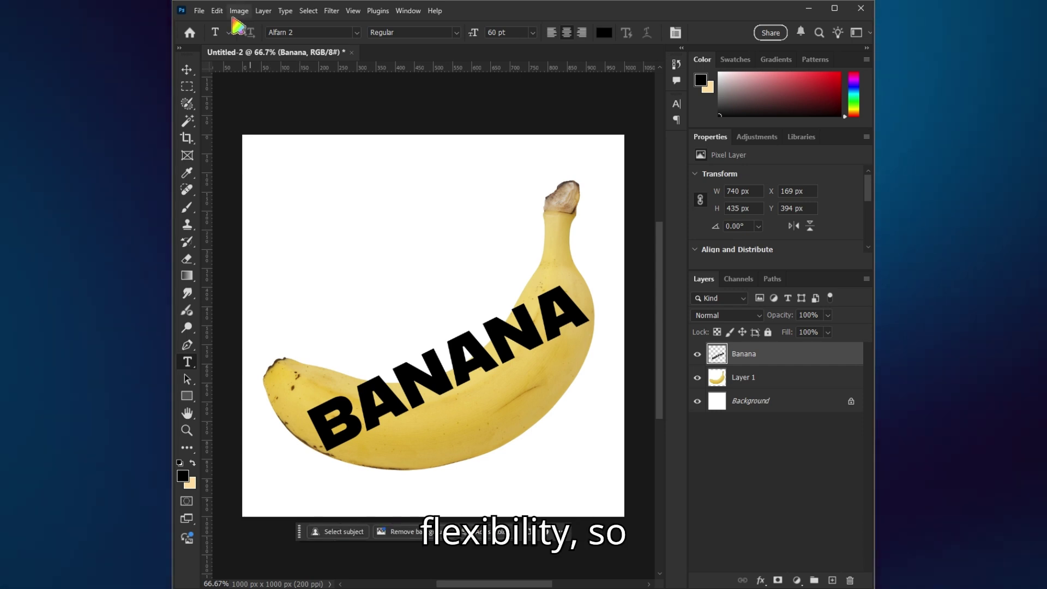
Start a Warp transform on the rasterized BANANA text and bend and stretch the letters to follow the banana's curve
click(217, 13)
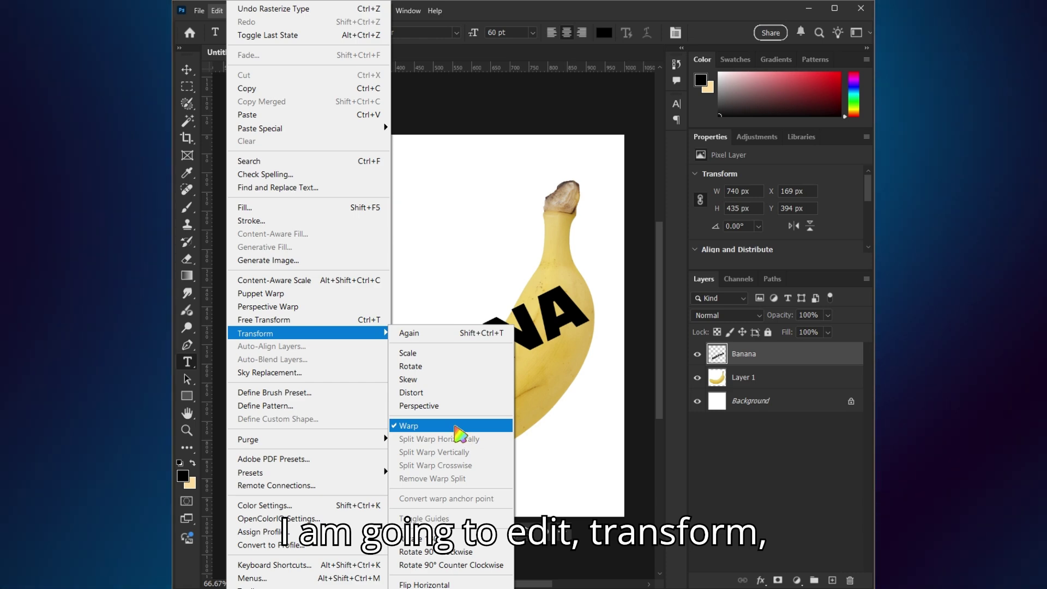
click(450, 426)
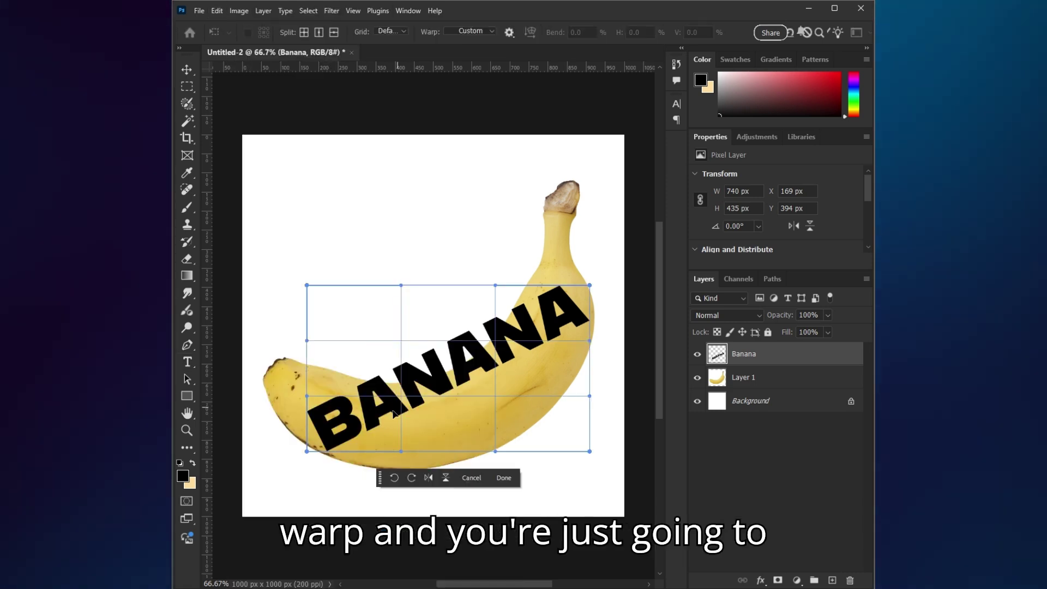
drag(414, 403, 419, 427)
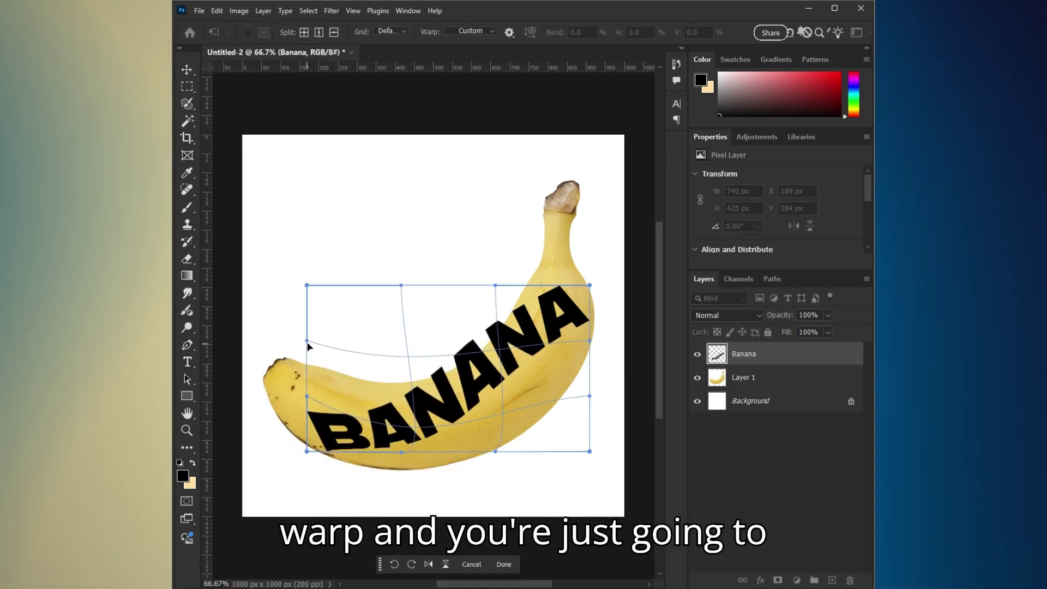
drag(307, 343, 326, 308)
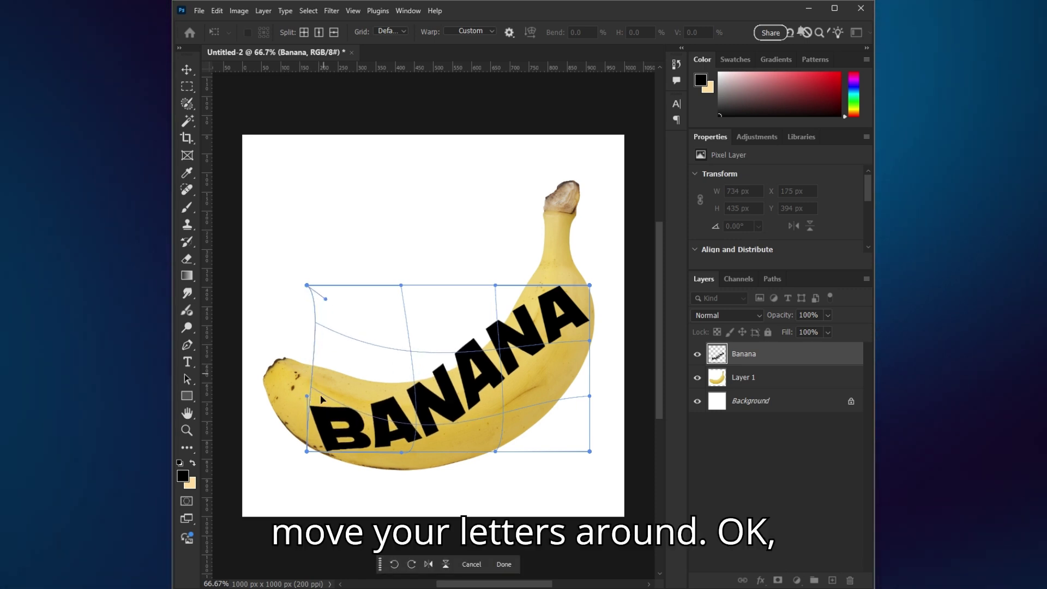
drag(313, 394, 516, 360)
drag(590, 451, 602, 497)
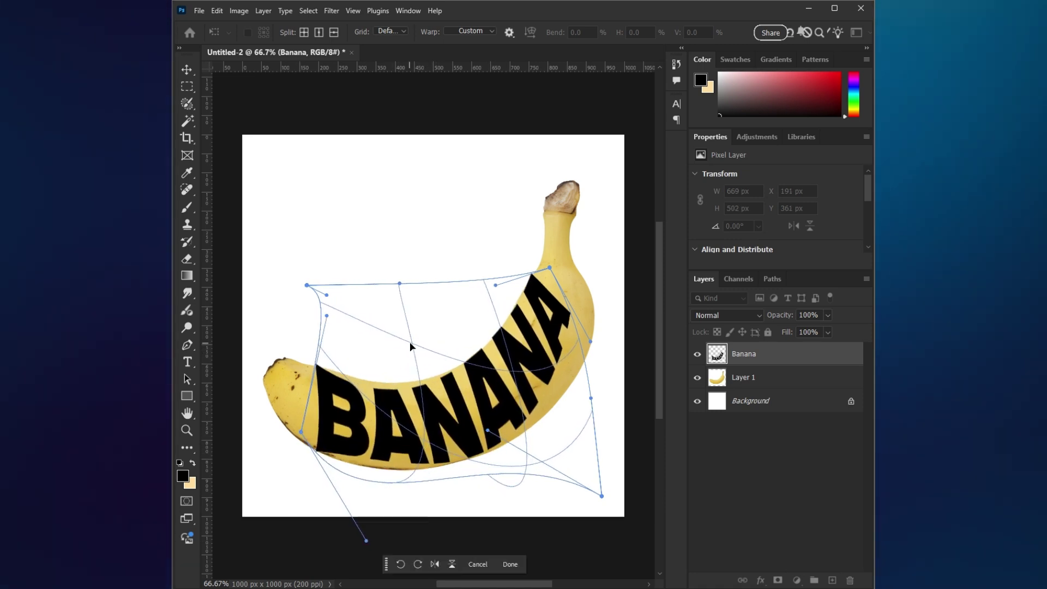
Refine the warp so the letters reach the banana's upper and lower edges from B to the final A, and apply it
drag(465, 368, 477, 364)
drag(591, 342, 636, 408)
drag(495, 285, 470, 275)
mouse_move(549, 267)
mouse_down()
mouse_move(558, 273)
mouse_move(547, 272)
mouse_up()
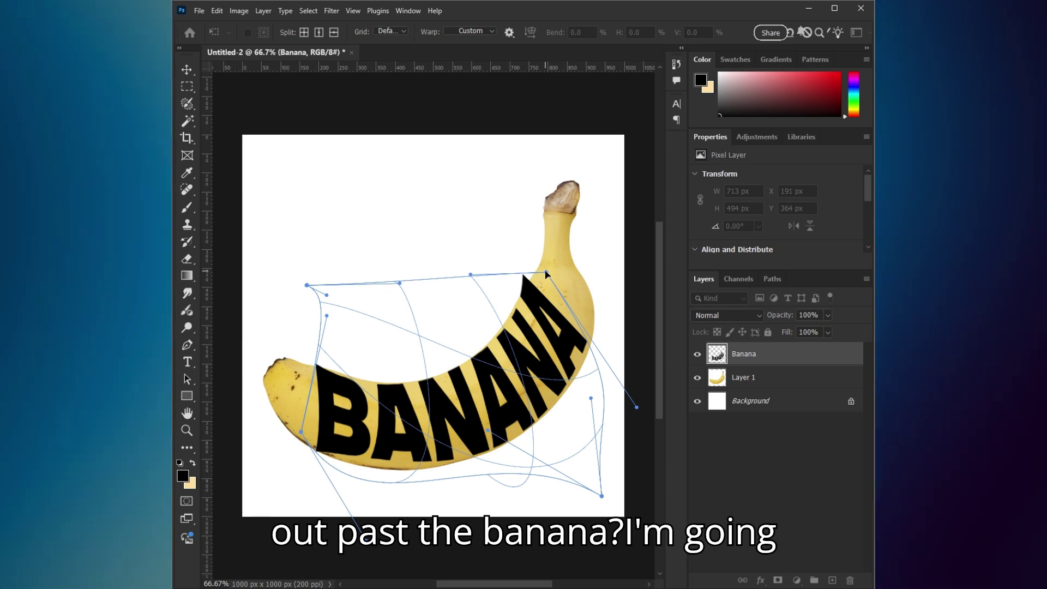
drag(559, 281, 556, 280)
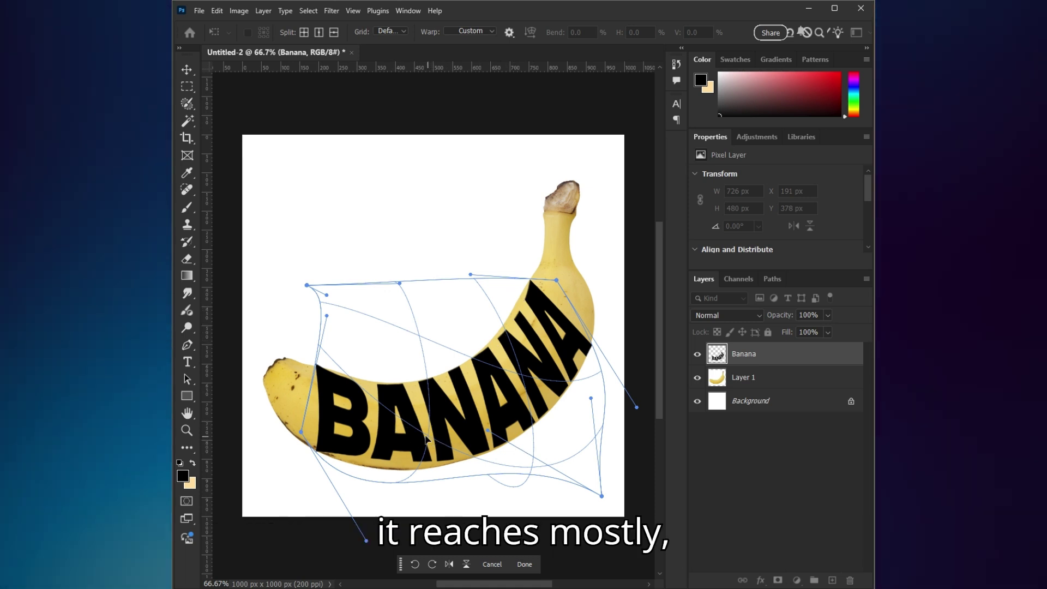
drag(427, 440, 430, 444)
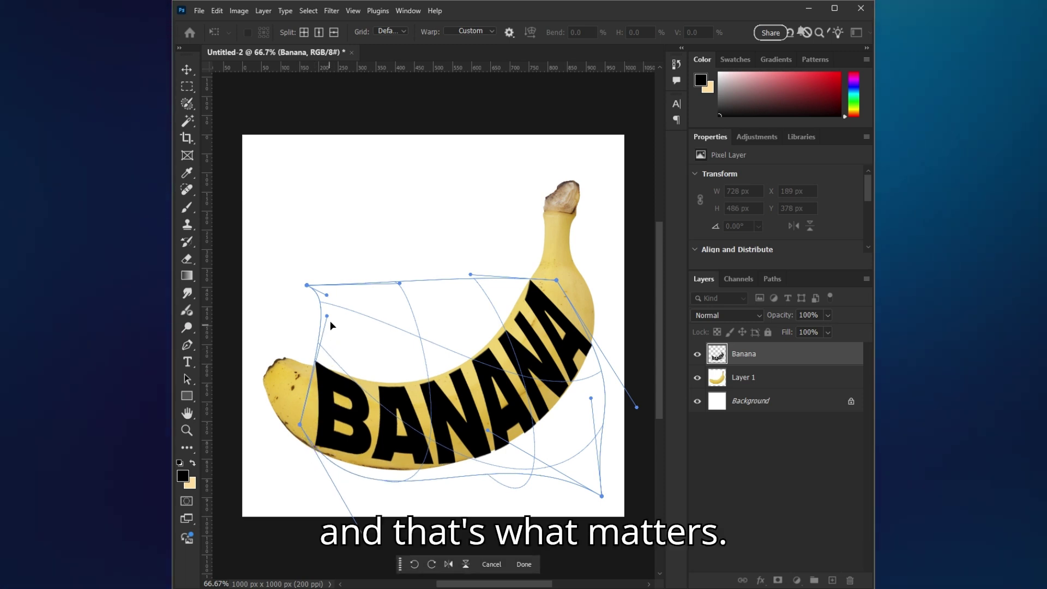
drag(328, 317, 328, 330)
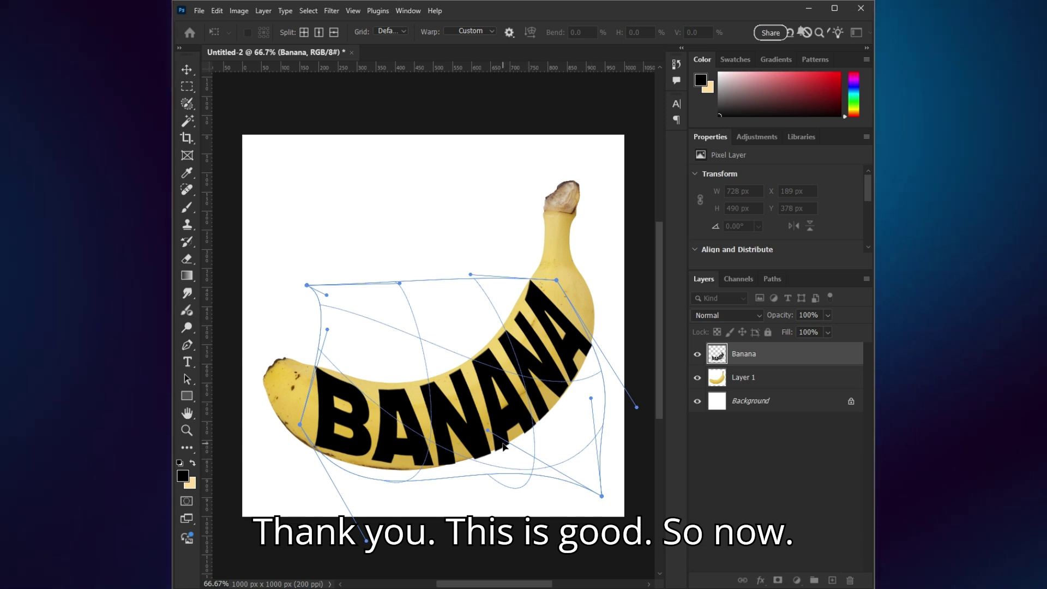
drag(503, 440, 502, 438)
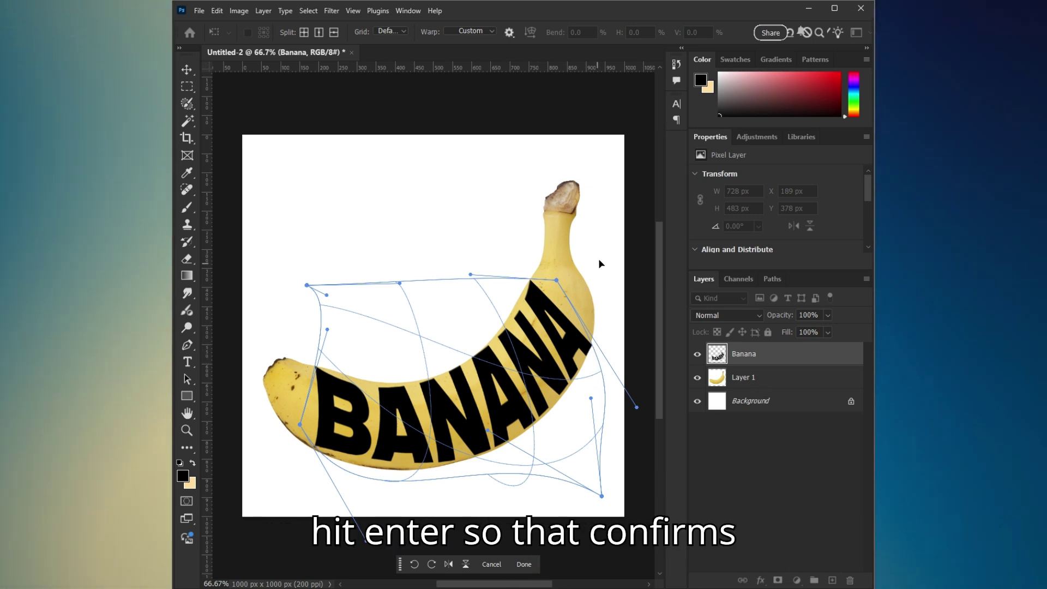
key(Return)
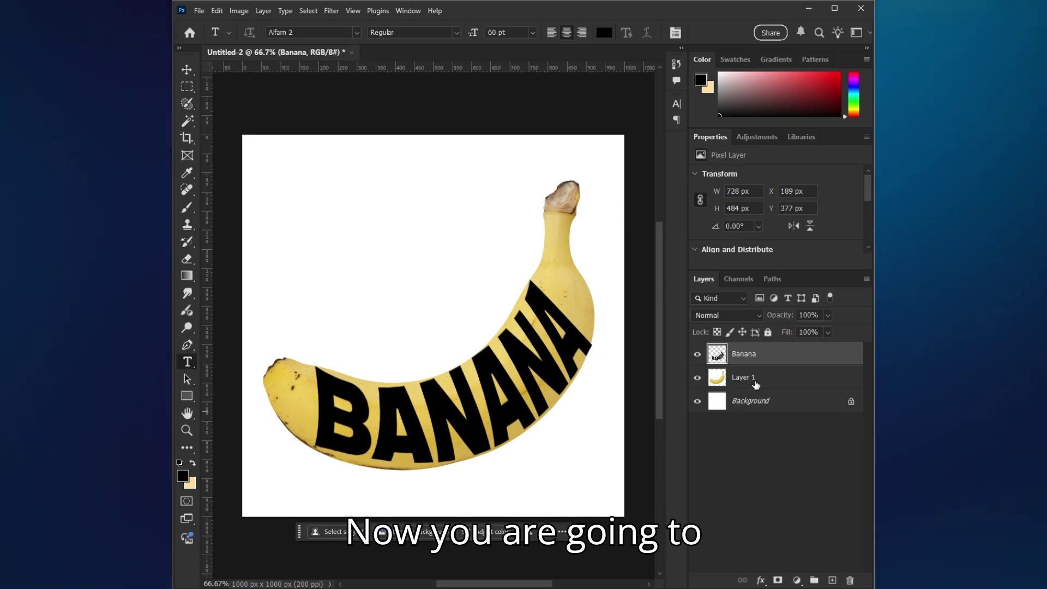
Duplicate the banana image layer, place the copy above the Banana text layer, and hide the copy
click(751, 383)
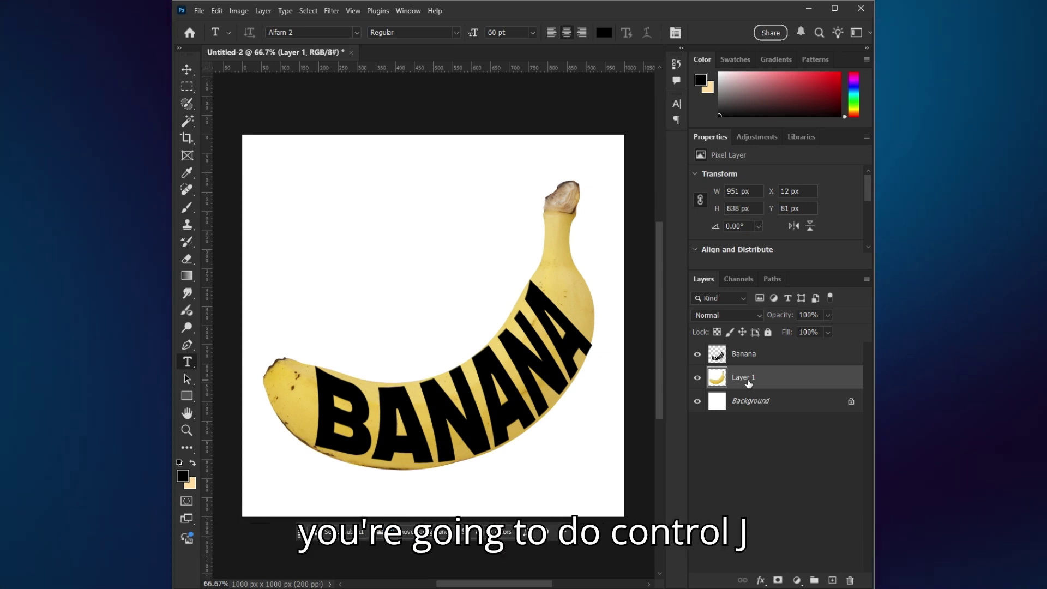
key(ctrl+j)
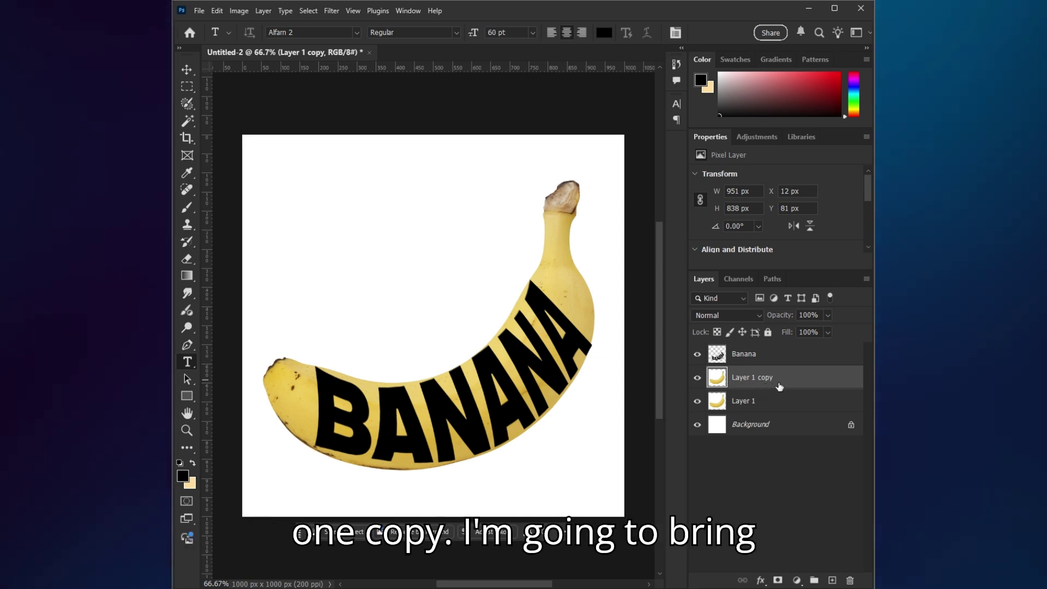
drag(775, 386, 764, 354)
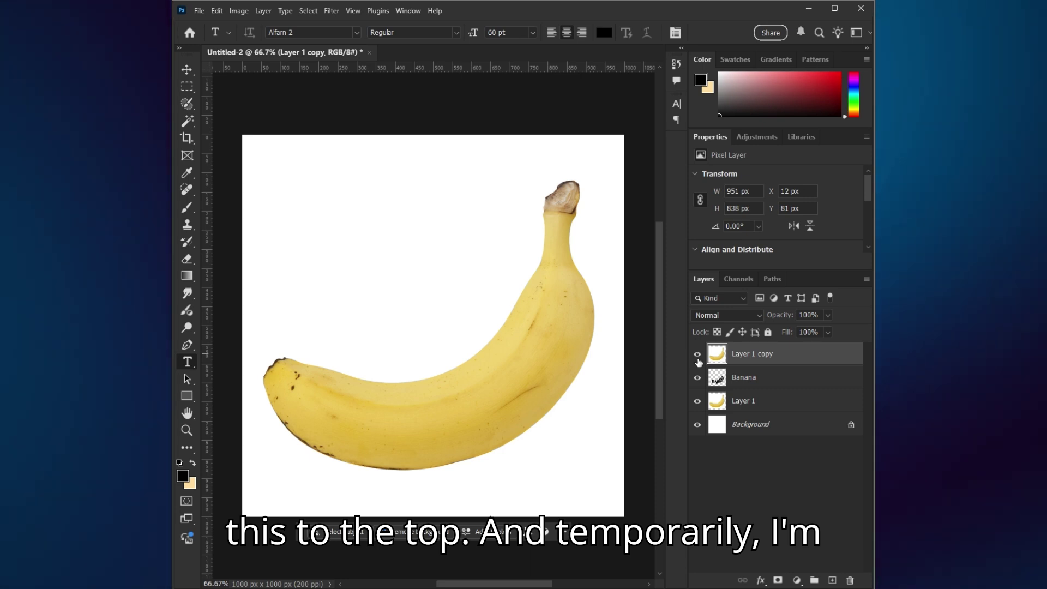
click(698, 355)
Select the area outside the BANANA letters on the text layer with the Magic Wand and delete it from Layer 1
click(759, 376)
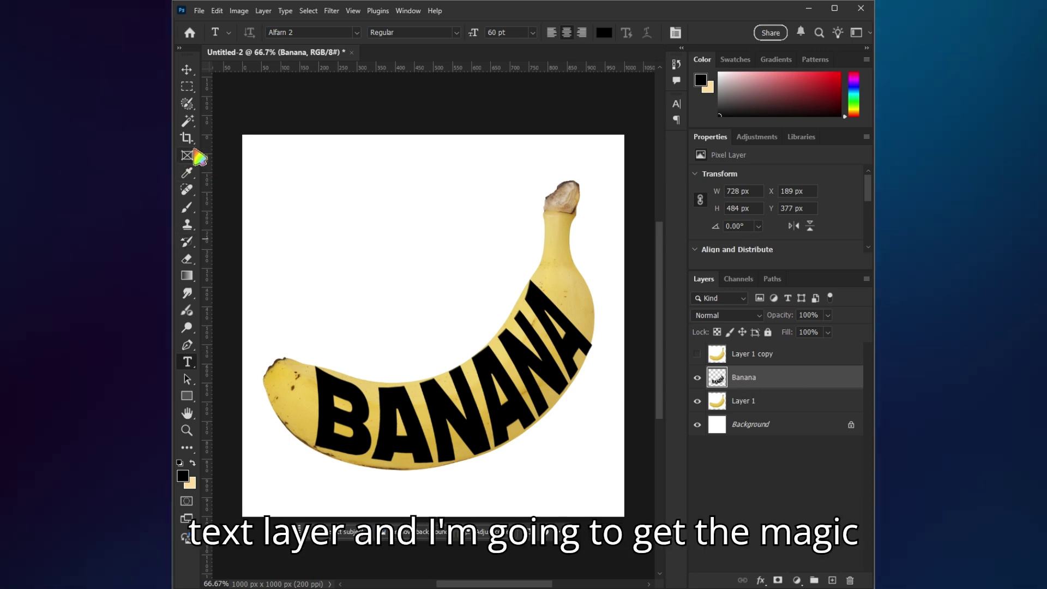
click(191, 121)
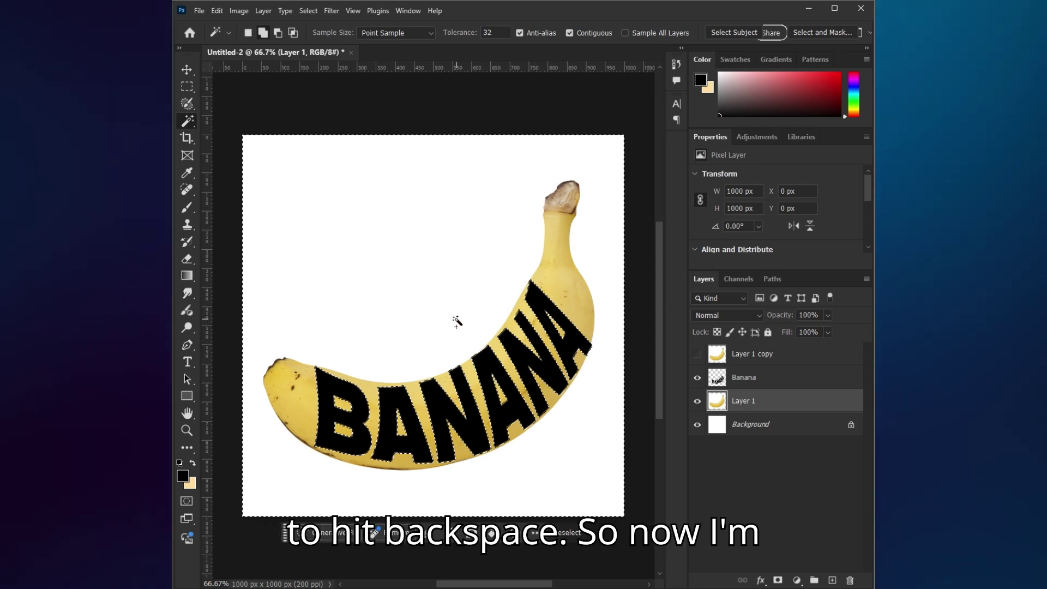
key(BackSpace)
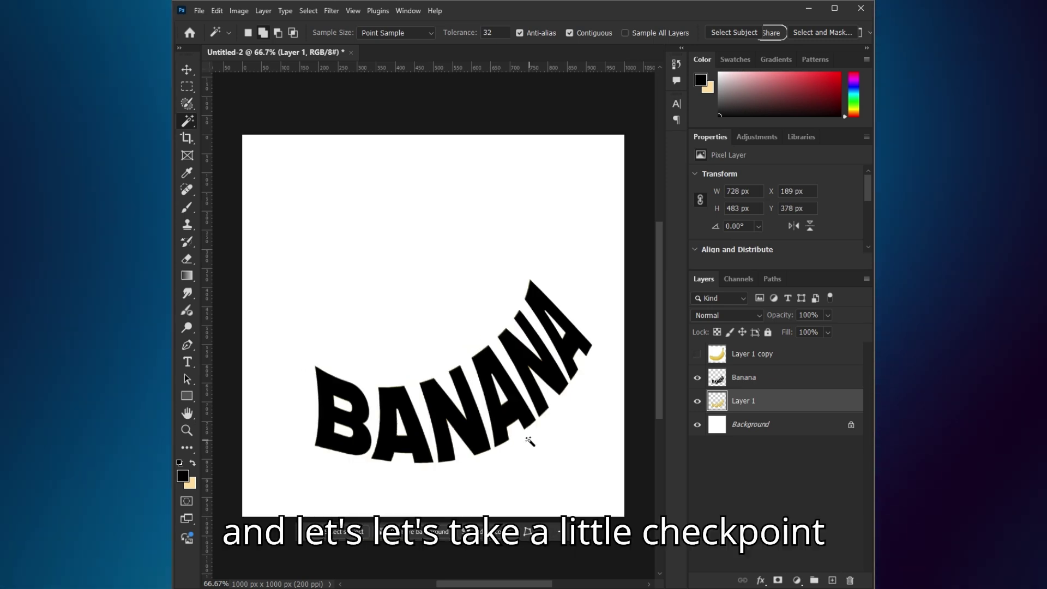
Hide the black Banana text layer and toggle Layer 1 off and on to check the banana-textured letters
click(720, 380)
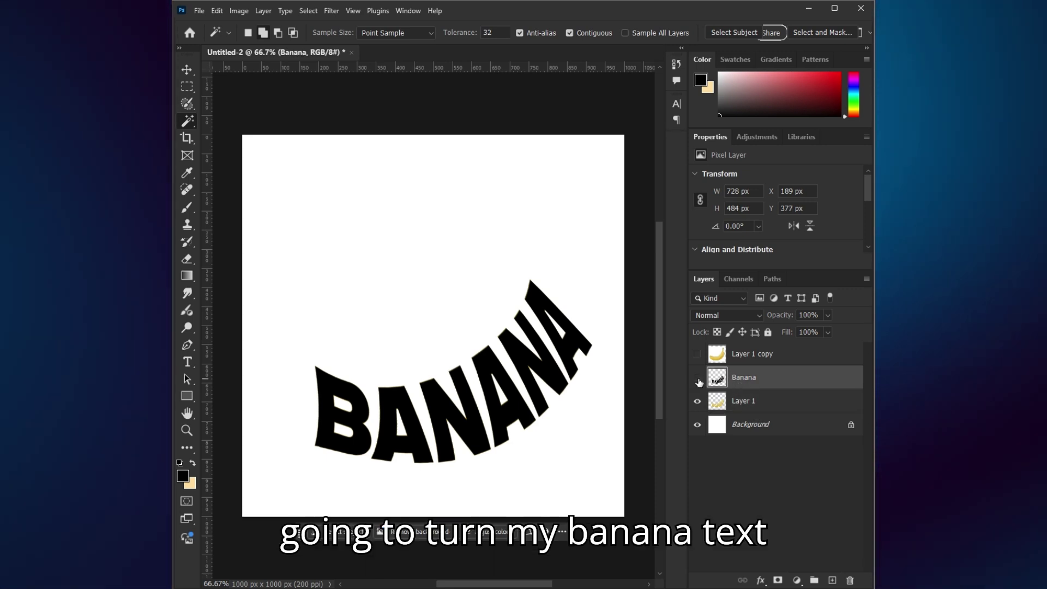
click(697, 378)
click(753, 402)
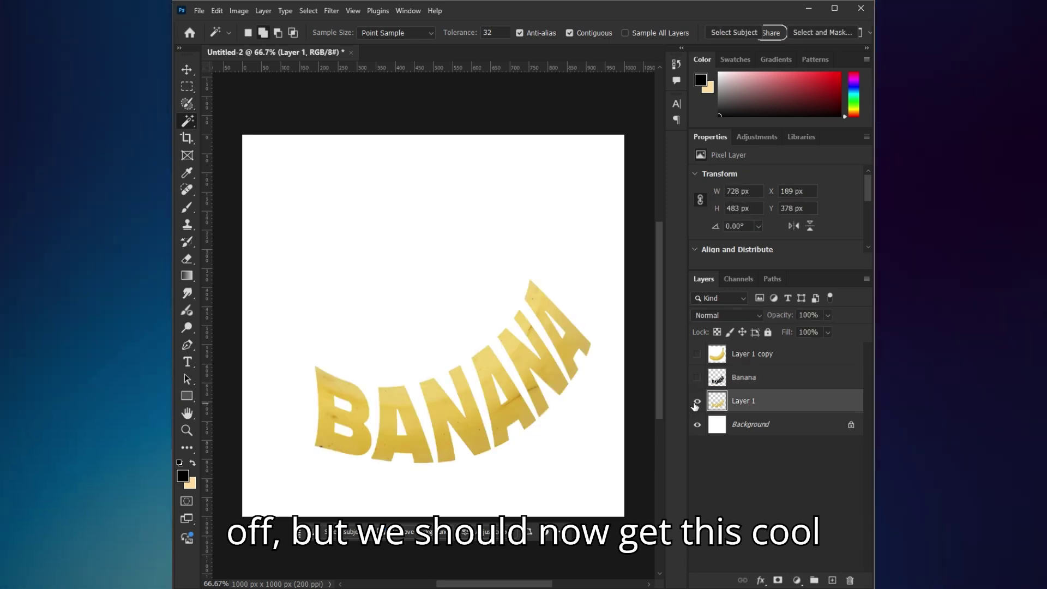
click(697, 402)
click(697, 402)
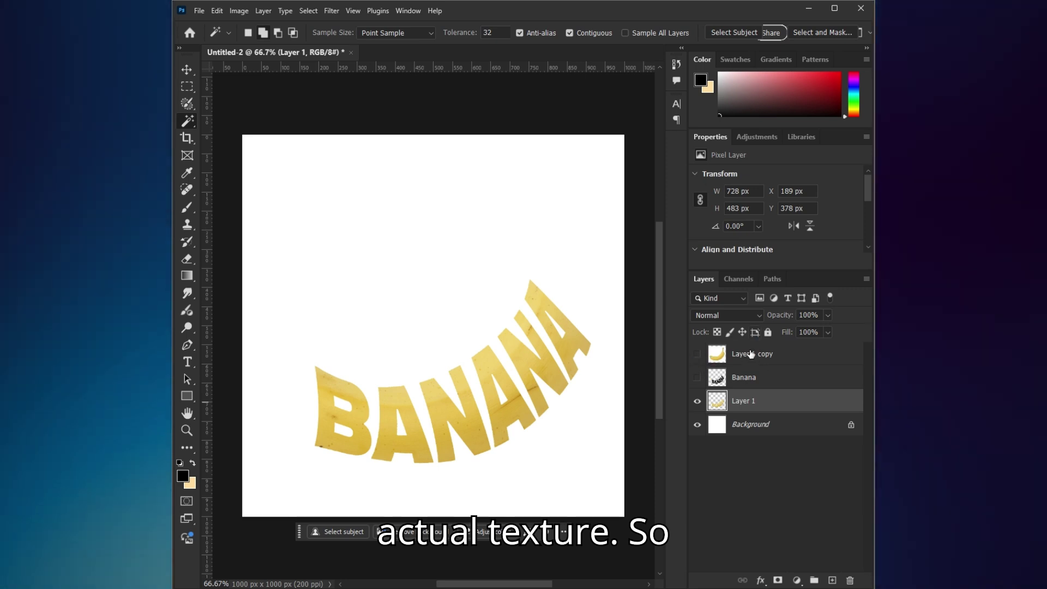
Show Layer 1 copy and erase the banana over the middle letters of BANANA with the 102 px Eraser
click(702, 355)
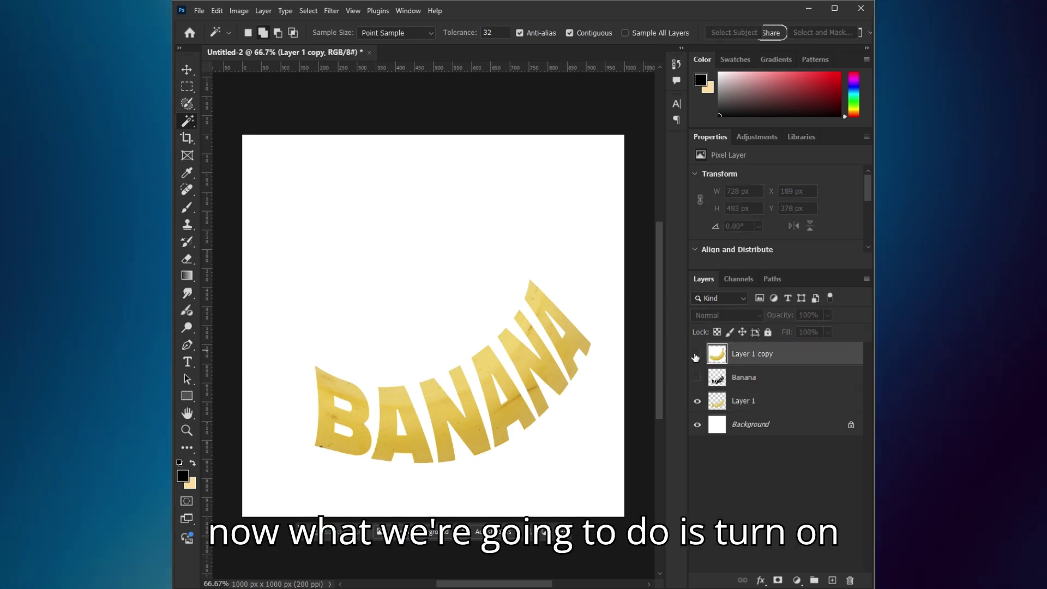
click(697, 355)
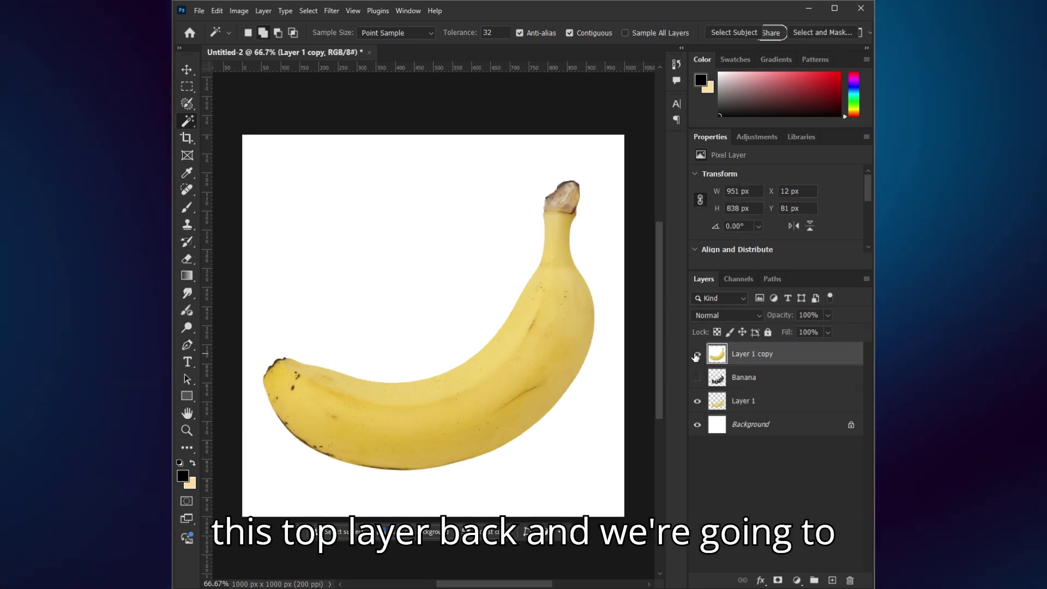
click(187, 259)
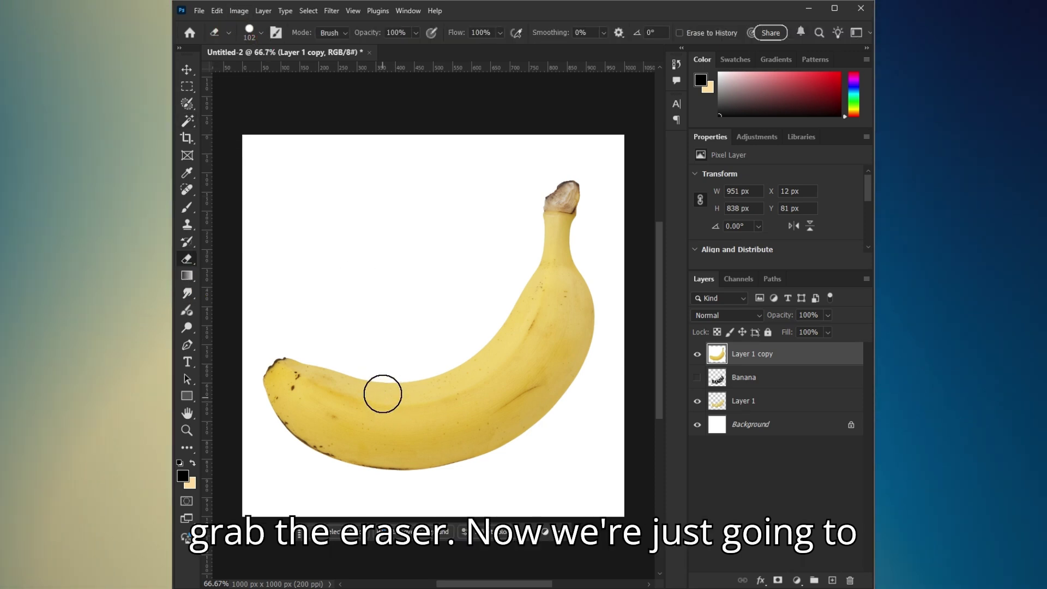
mouse_move(382, 394)
mouse_down()
mouse_move(383, 438)
mouse_move(393, 389)
mouse_move(418, 406)
mouse_up()
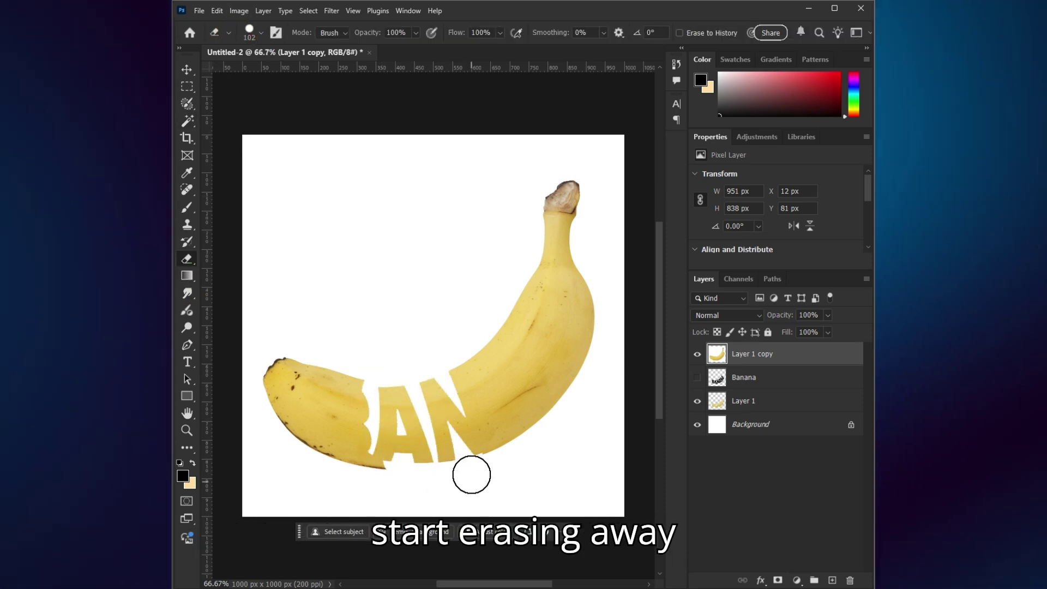
mouse_move(520, 454)
mouse_down()
mouse_move(478, 380)
mouse_move(539, 424)
mouse_move(453, 335)
mouse_move(552, 423)
mouse_move(458, 336)
mouse_move(543, 395)
mouse_move(582, 399)
mouse_move(489, 347)
mouse_move(586, 388)
mouse_move(483, 337)
mouse_up()
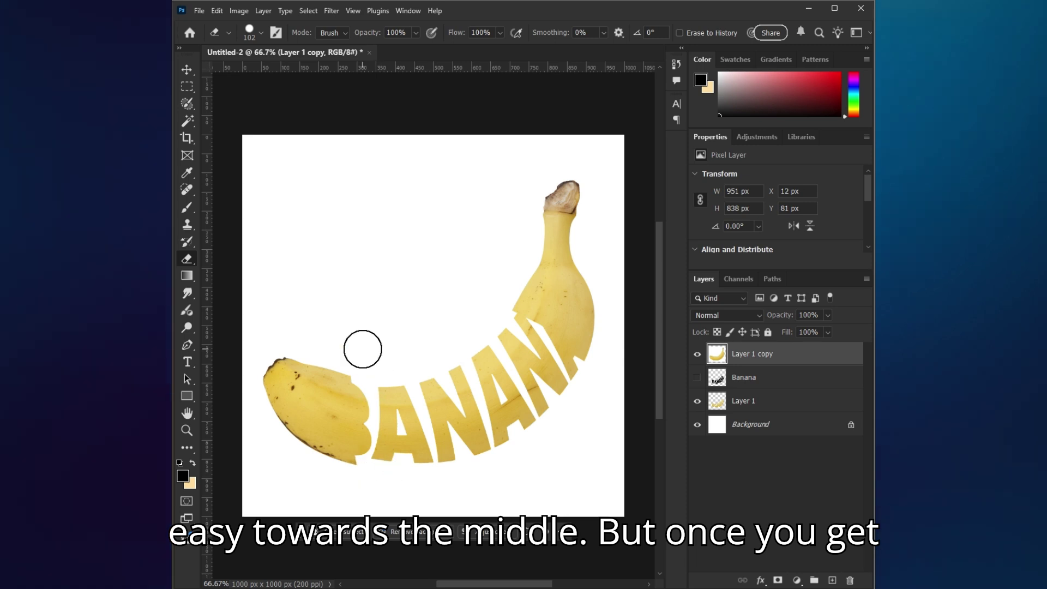
Erase the banana copy over the B and the final A, keeping the tip and the stem end
mouse_move(363, 349)
mouse_down()
mouse_move(351, 456)
mouse_move(347, 386)
mouse_move(341, 439)
mouse_up()
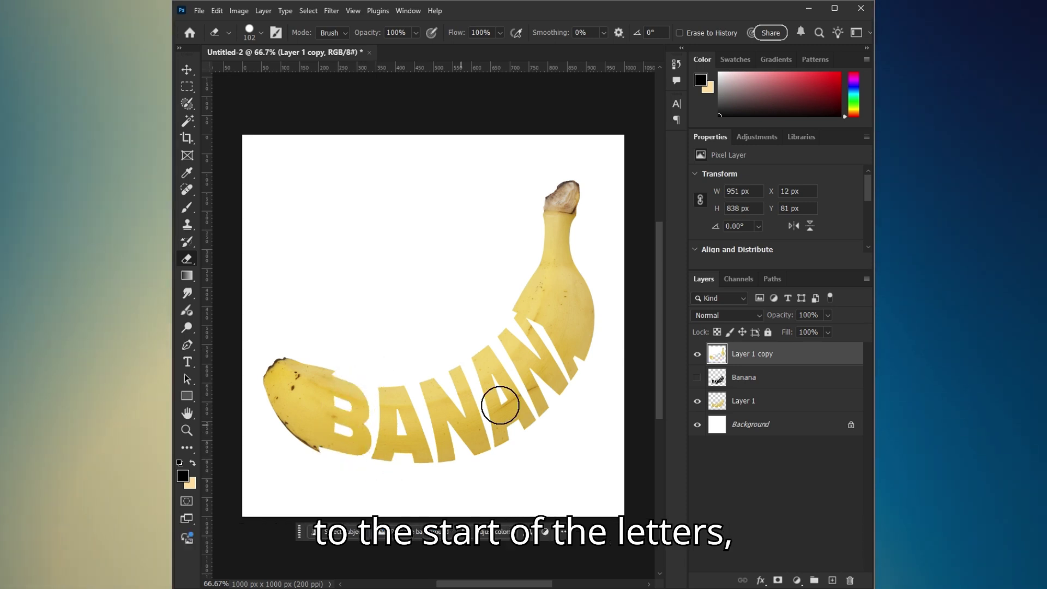
mouse_move(500, 405)
mouse_down()
mouse_move(518, 342)
mouse_move(511, 317)
mouse_move(550, 350)
mouse_up()
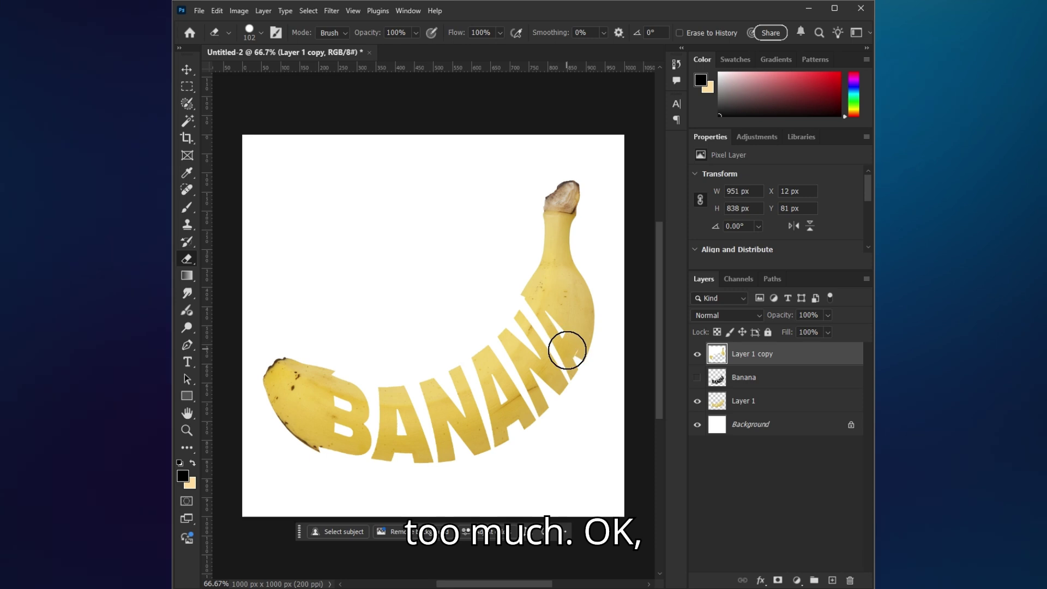
mouse_move(567, 351)
mouse_down()
mouse_move(540, 340)
mouse_move(512, 309)
mouse_up()
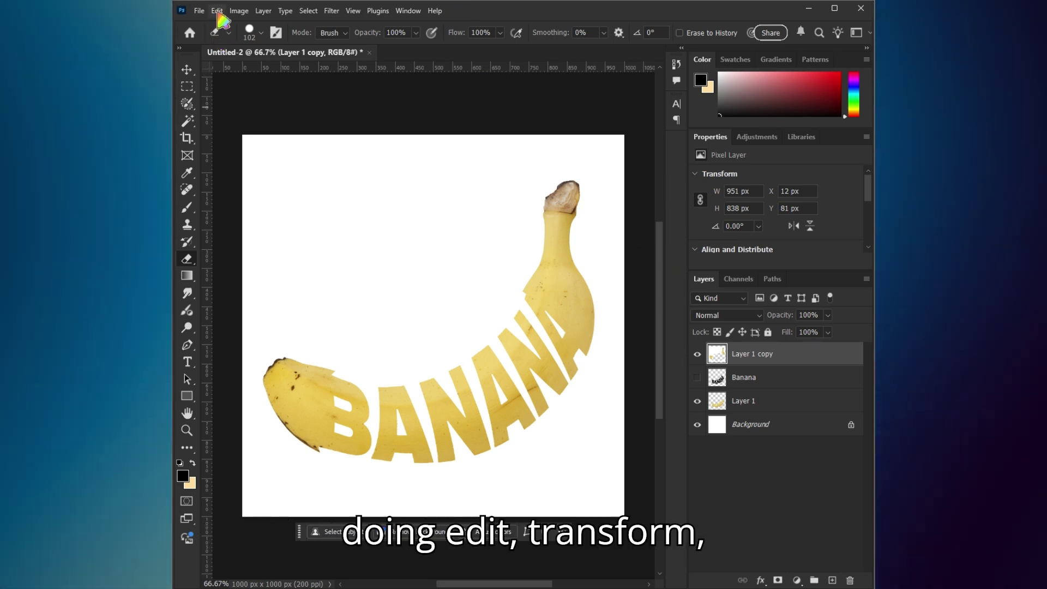
Warp Layer 1 copy so the banana's stem end lines up with the final A
click(217, 11)
mouse_move(304, 346)
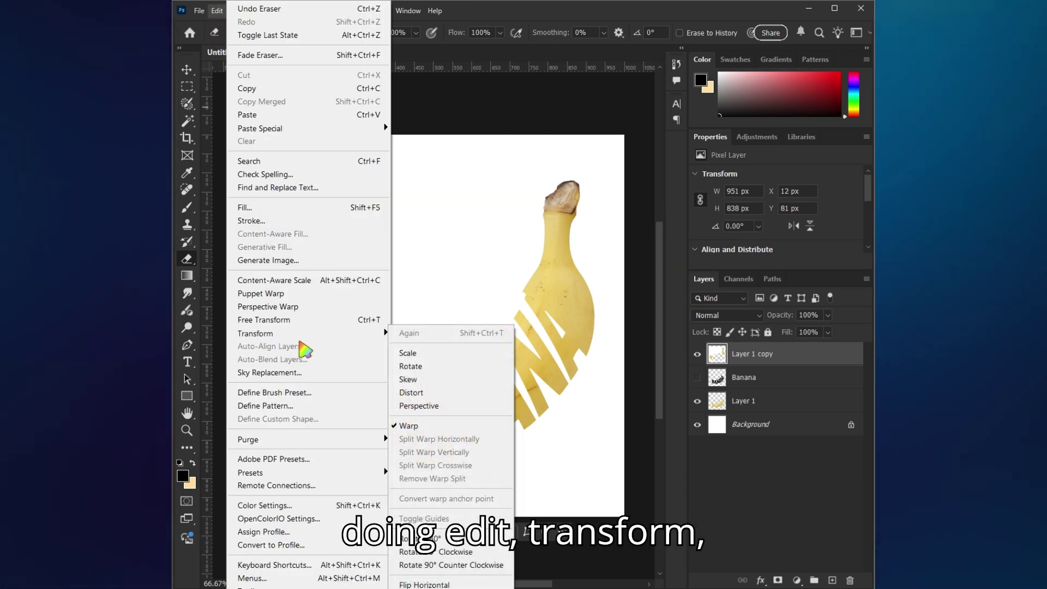
click(488, 428)
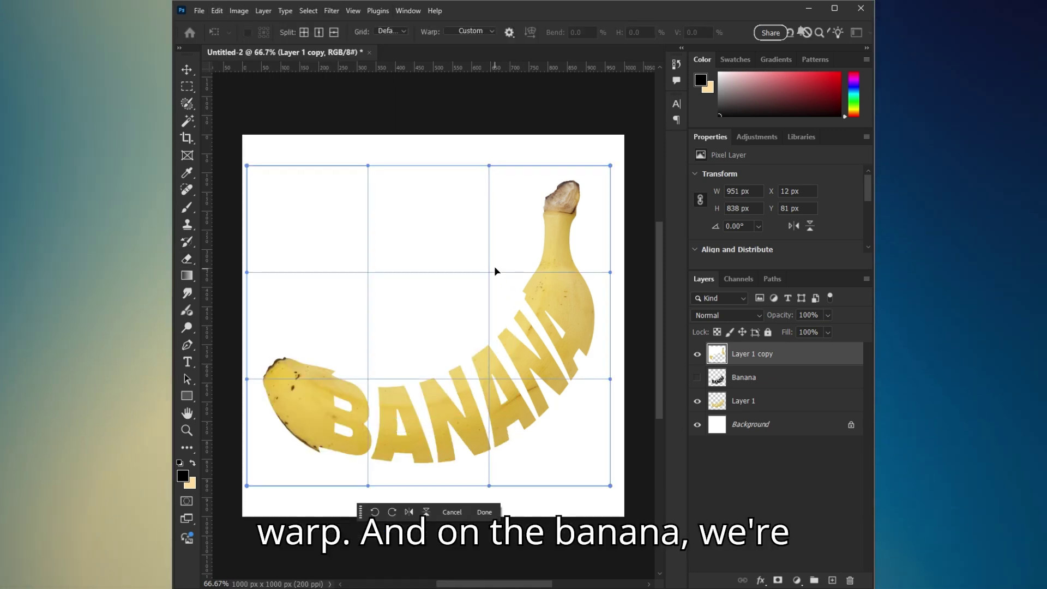
drag(491, 271, 497, 270)
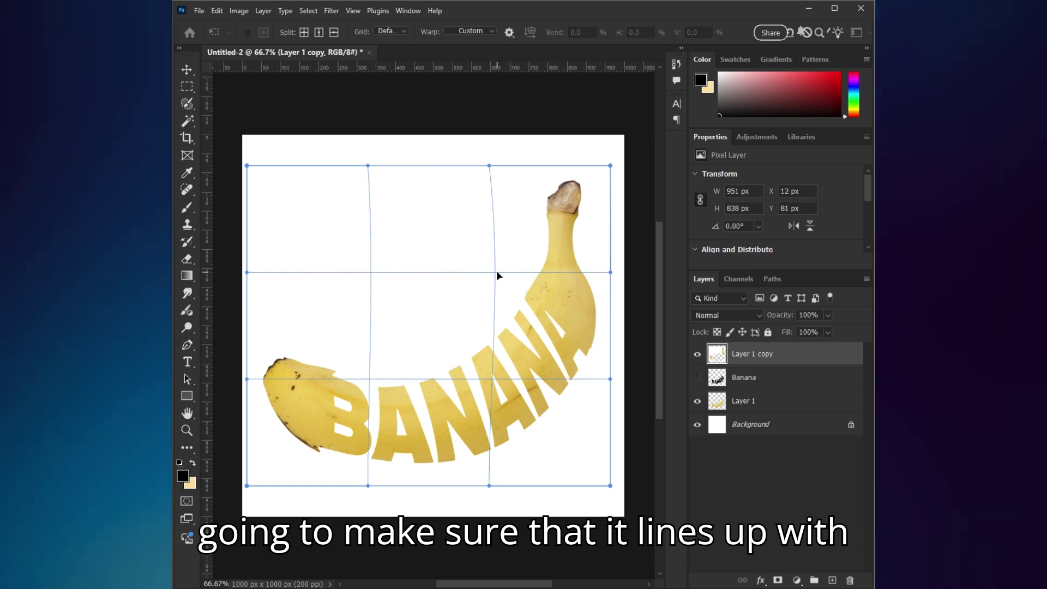
drag(610, 378, 608, 376)
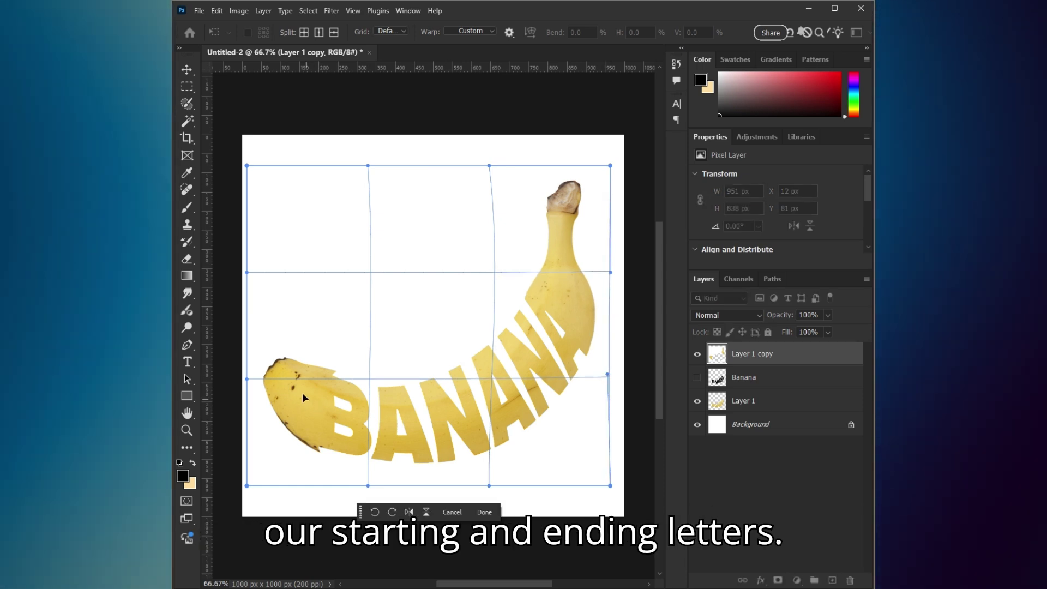
Warp the banana's tip end so its upper and lower edges meet the B, apply the warp, and return to the Eraser
drag(368, 382, 367, 382)
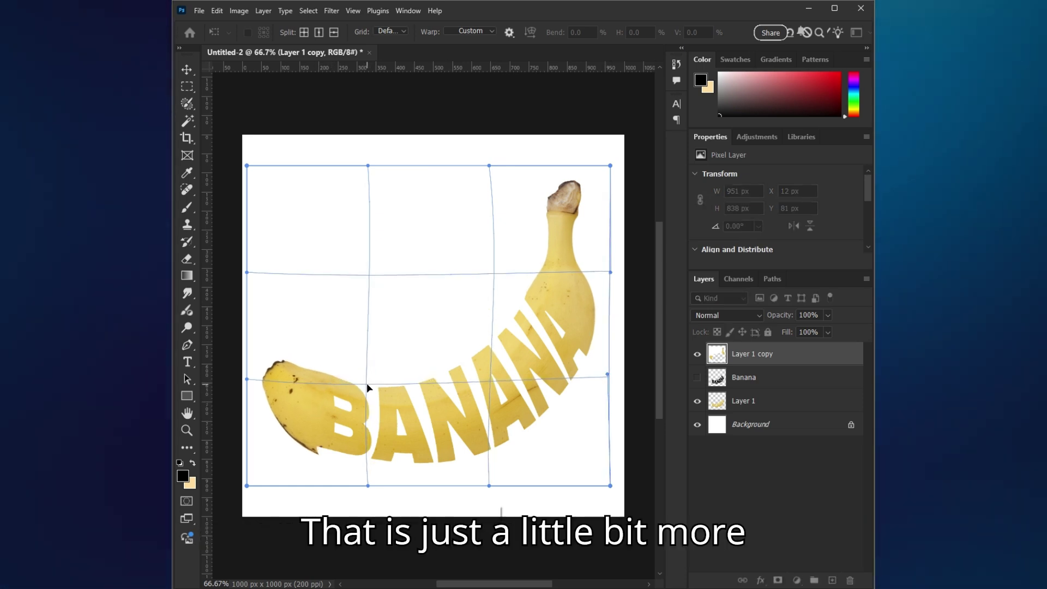
drag(367, 486, 378, 460)
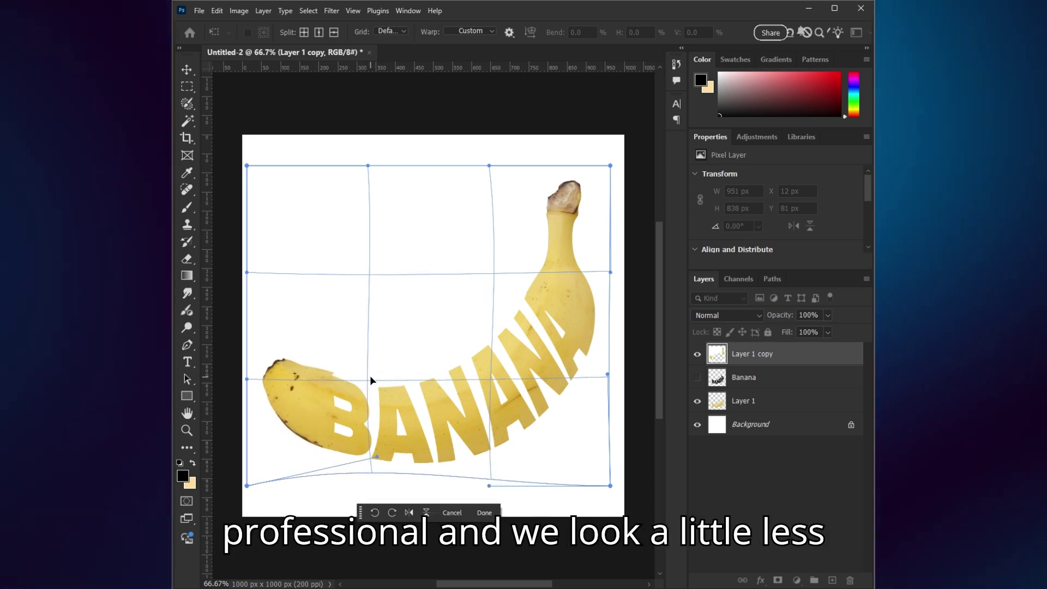
drag(370, 381, 369, 386)
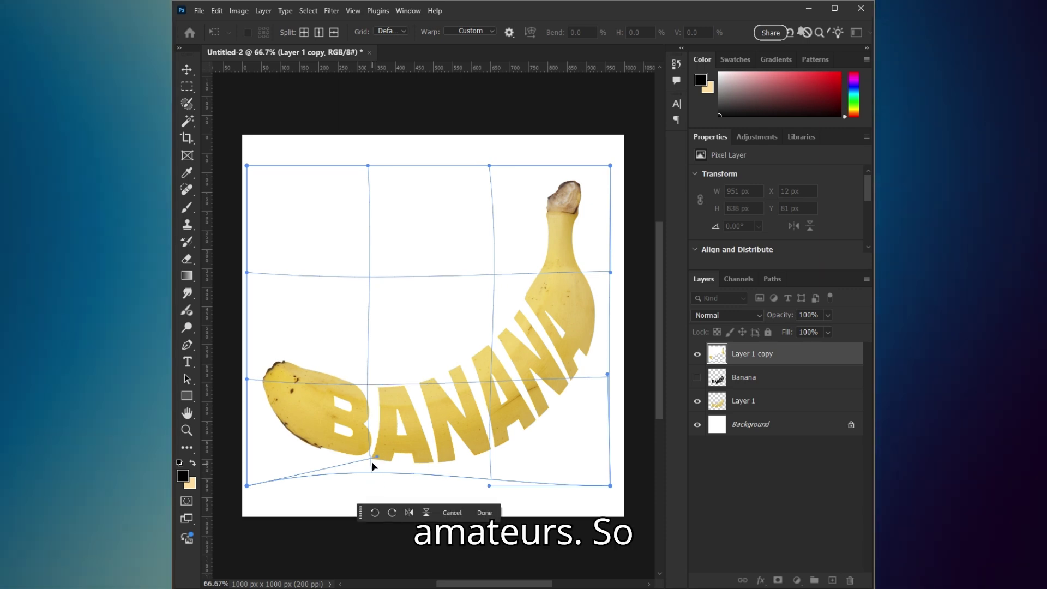
drag(371, 467, 371, 466)
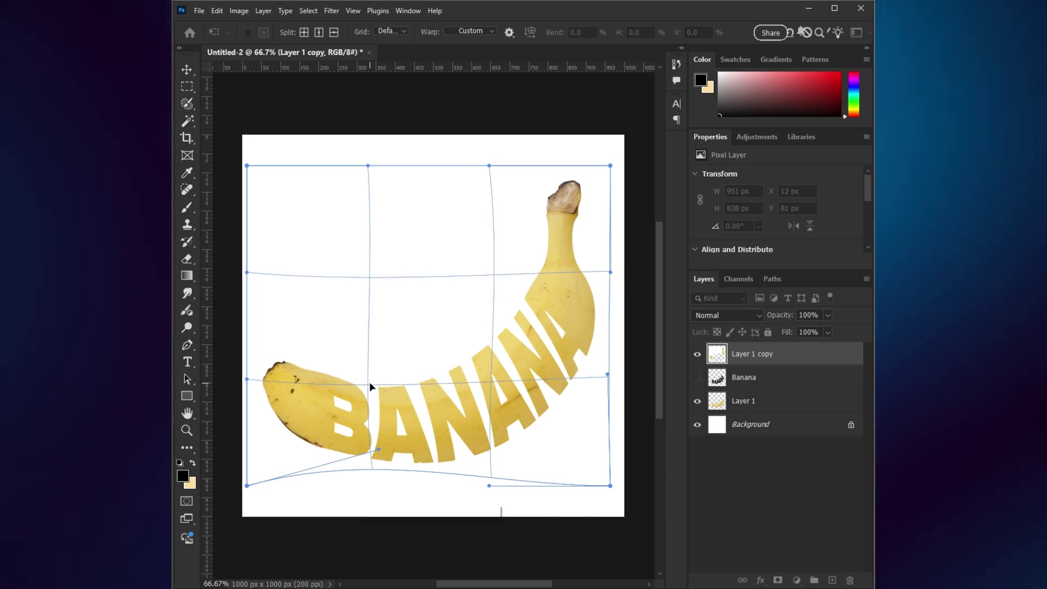
click(484, 512)
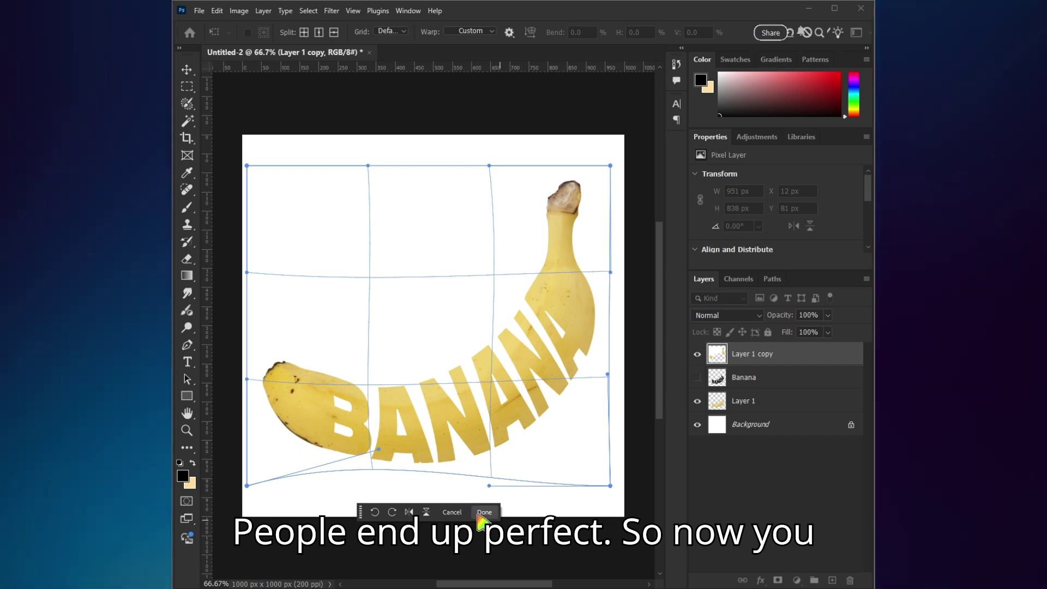
key(e)
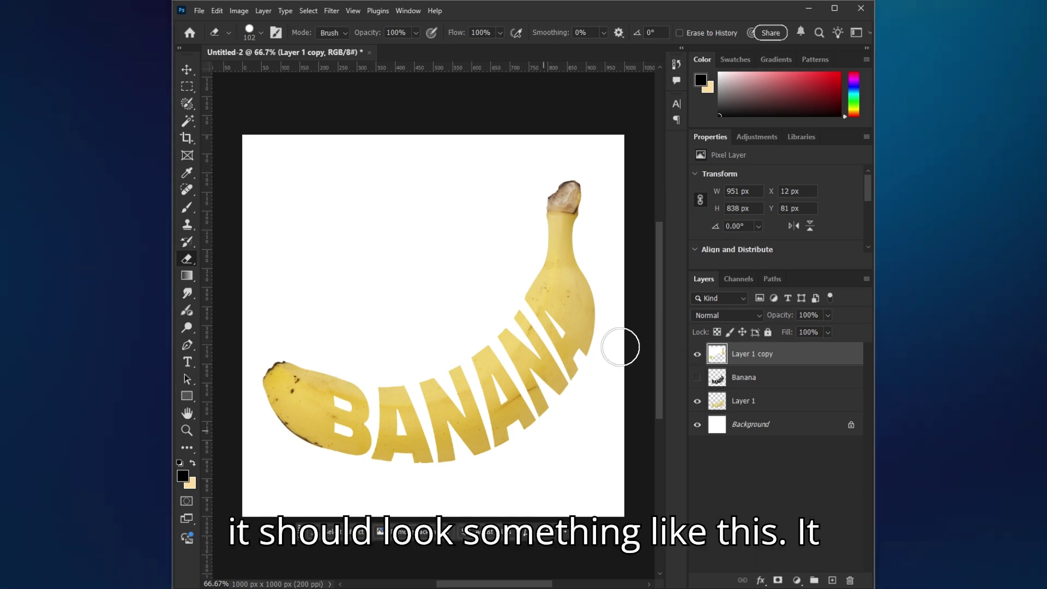
Toggle the Banana text layer on and off to check the finished effect, leaving it hidden
click(698, 378)
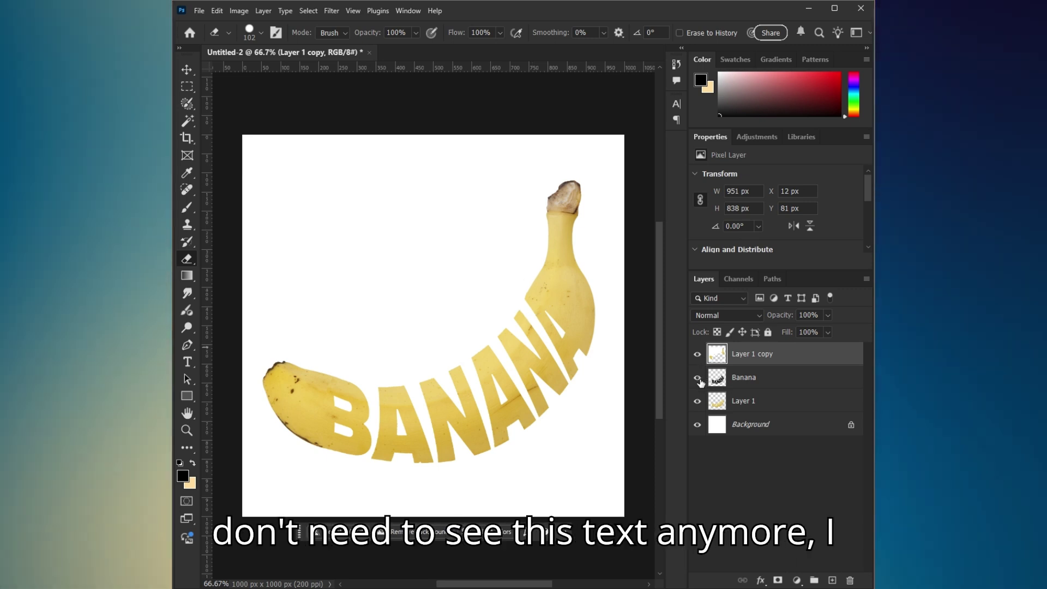
click(698, 378)
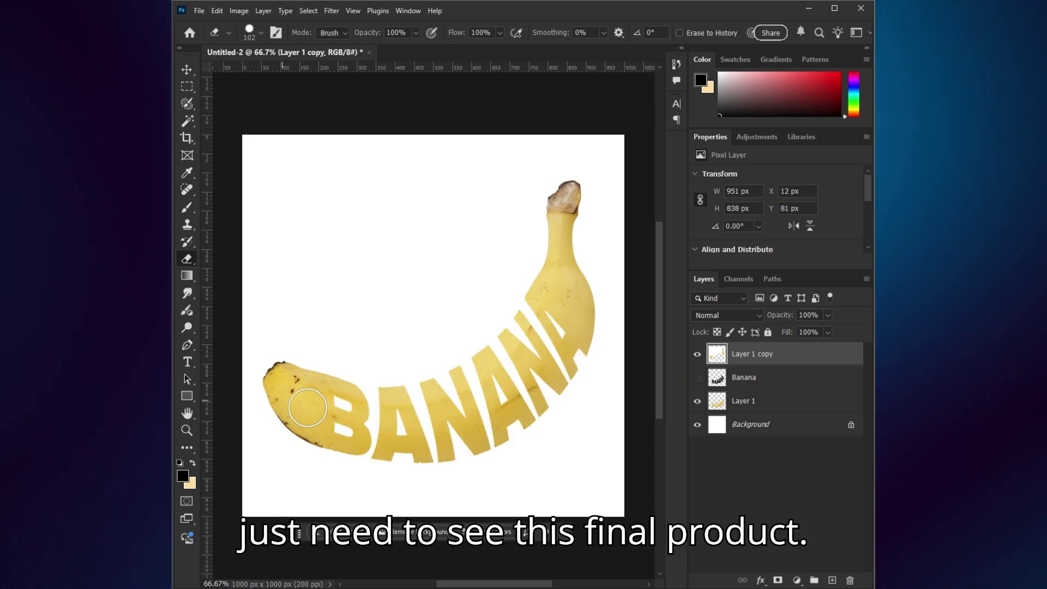
Quick-export the finished banana text image as a PNG
click(199, 11)
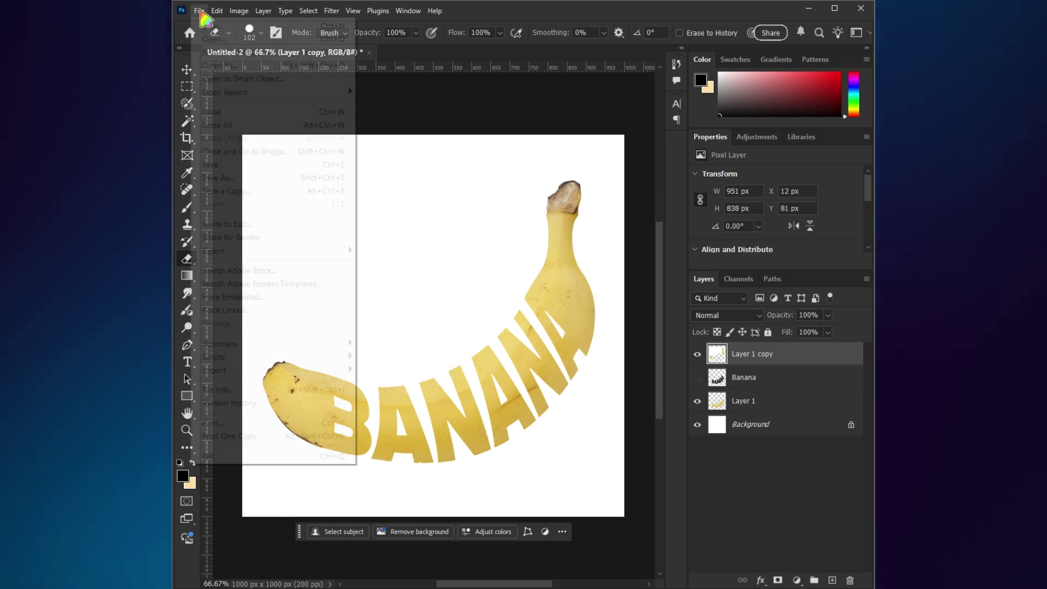
mouse_move(236, 256)
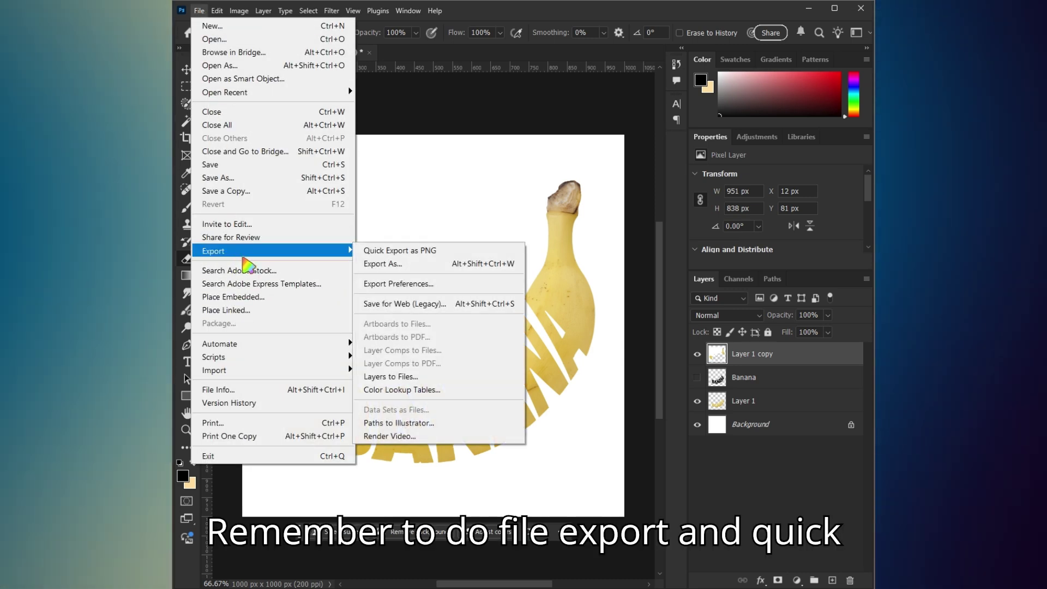